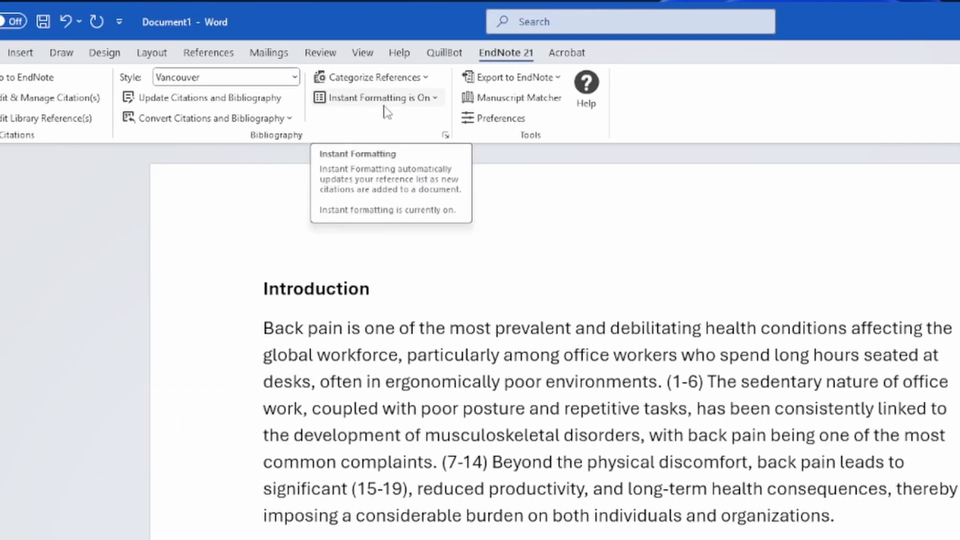
Turn off EndNote's Instant Formatting and convert the document's citations and bibliography to unformatted citations.
{"action": "left_click", "coordinate": [435, 99]}
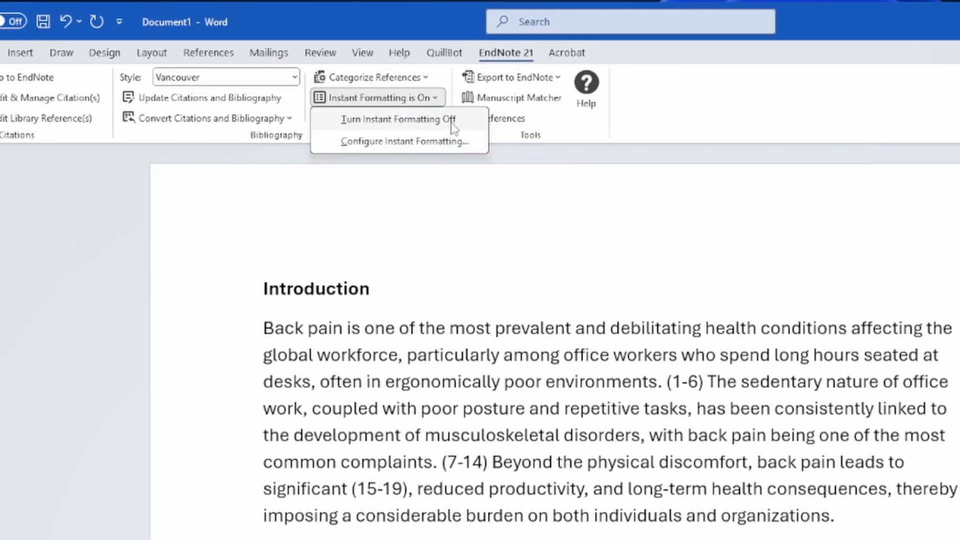
{"action": "left_click", "coordinate": [449, 121]}
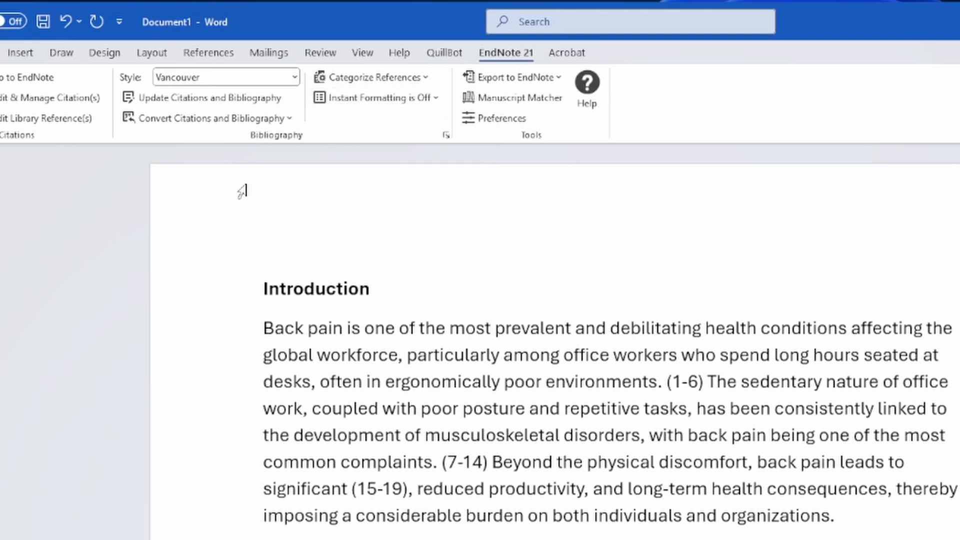
{"action": "left_click", "coordinate": [268, 124]}
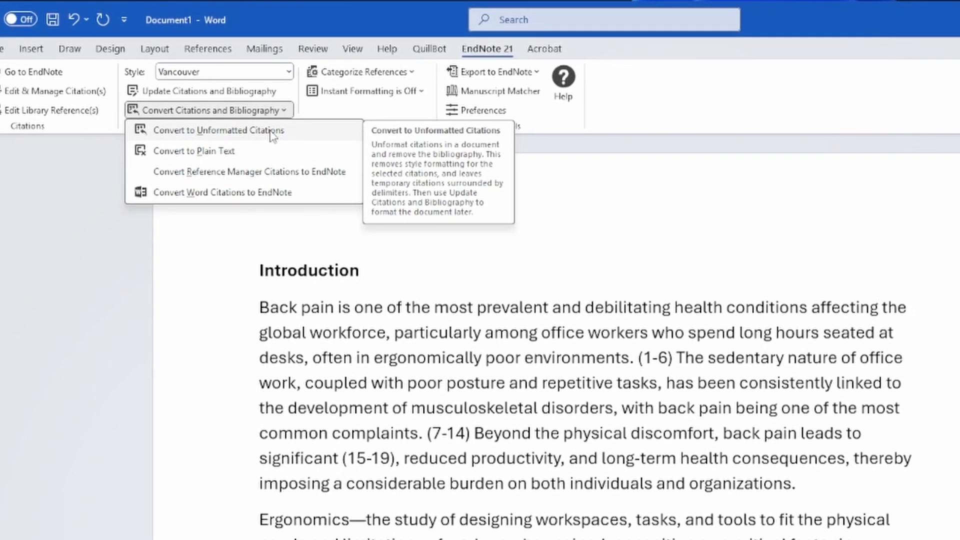
{"action": "left_click", "coordinate": [265, 118]}
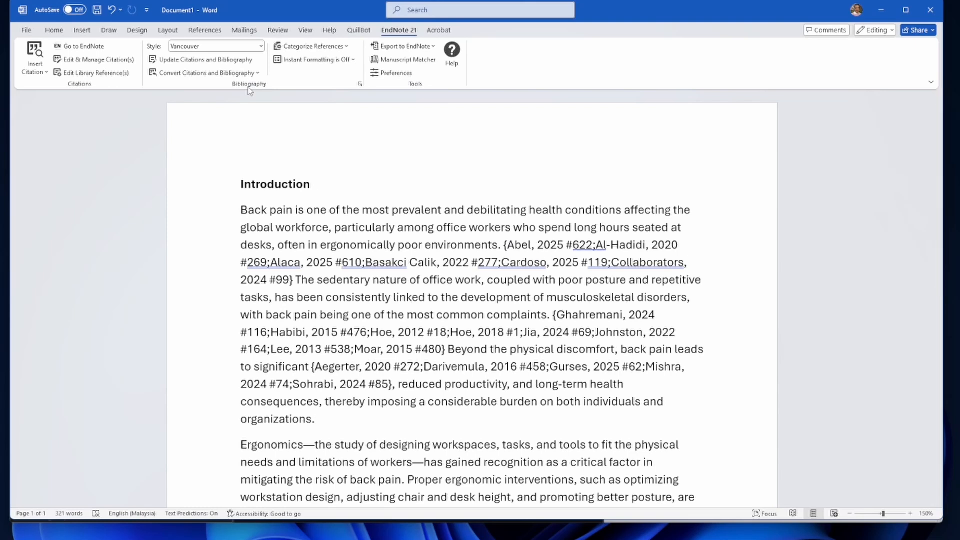
Examine the unformatted citations in the introduction, including their curly braces, semicolon separators, author, year and record-number parts, and check the References section.
{"action": "scroll", "coordinate": [468, 227], "scroll_direction": "down", "scroll_amount": 5}
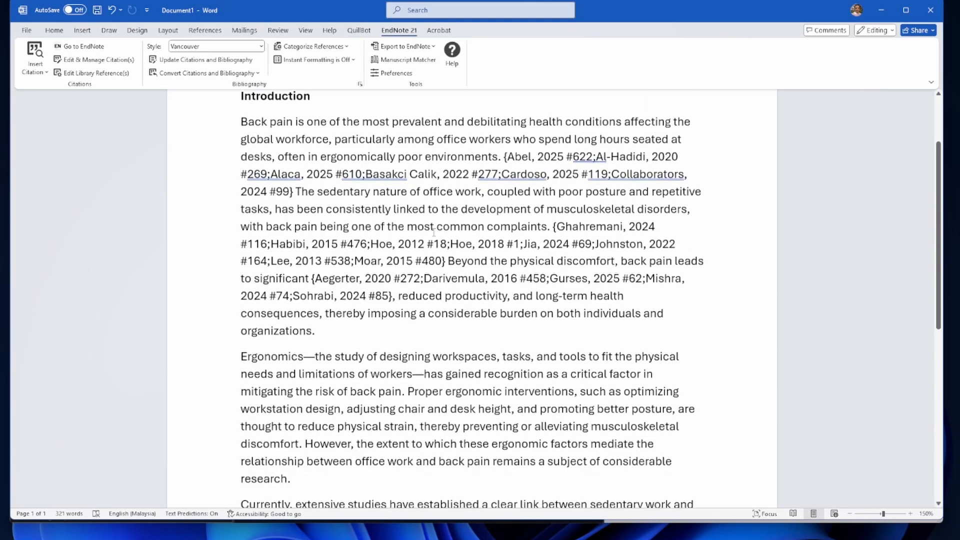
{"action": "scroll", "coordinate": [434, 231], "scroll_direction": "down", "scroll_amount": 5}
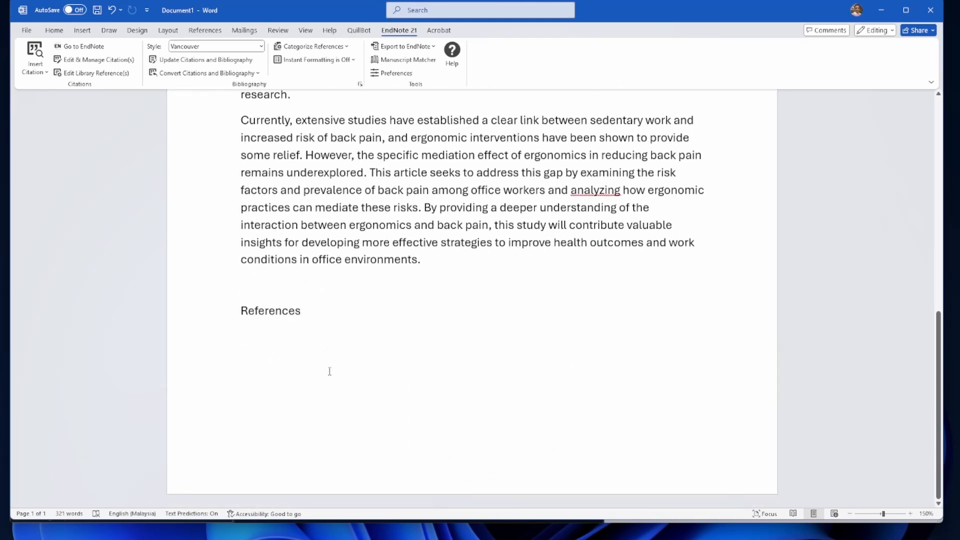
{"action": "scroll", "coordinate": [552, 389], "scroll_direction": "up", "scroll_amount": 8}
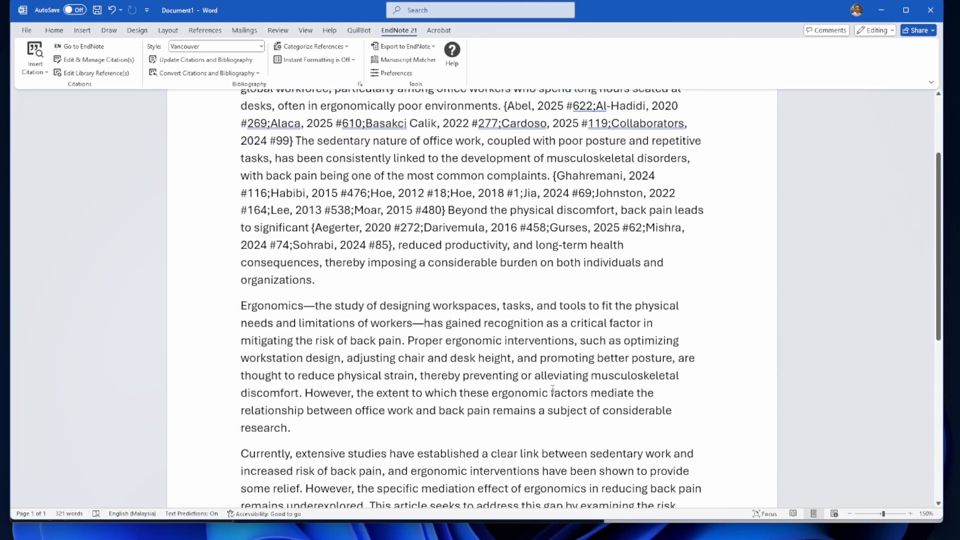
{"action": "scroll", "coordinate": [552, 388], "scroll_direction": "up", "scroll_amount": 1}
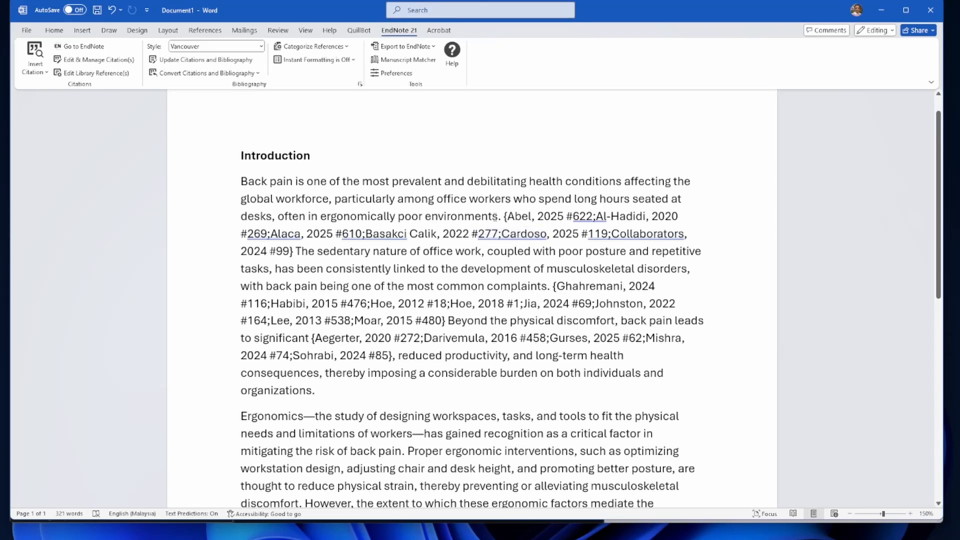
{"action": "left_click_drag", "start_coordinate": [502, 216], "coordinate": [509, 216]}
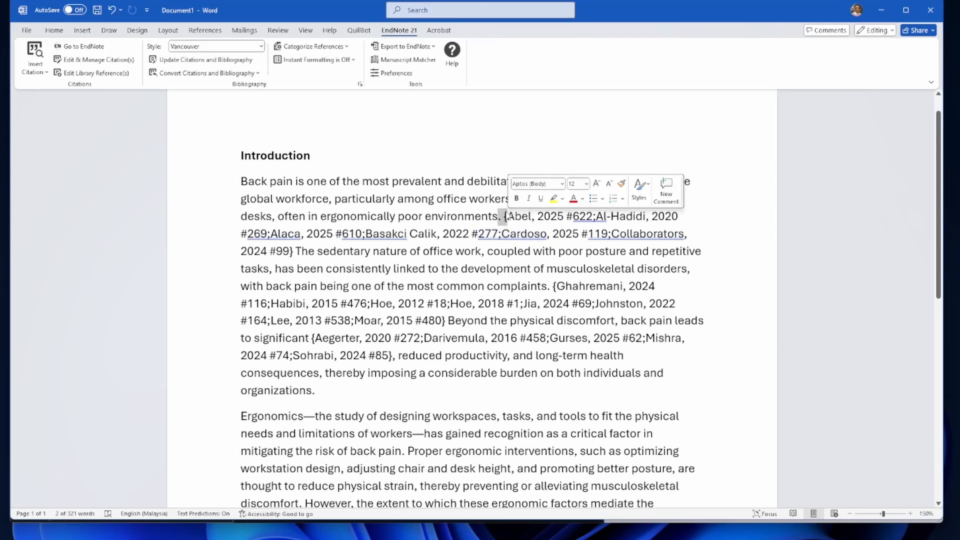
{"action": "left_click", "coordinate": [505, 216]}
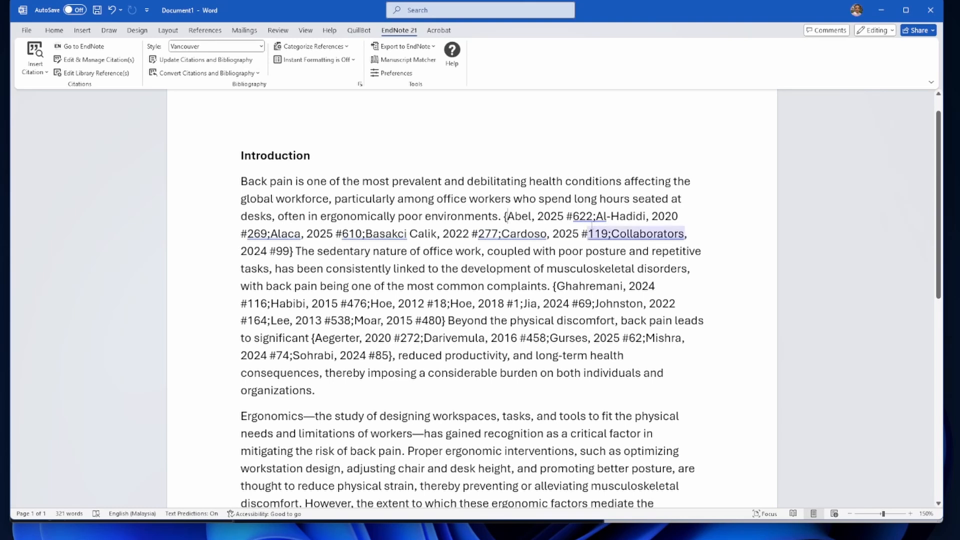
{"action": "double_click", "coordinate": [595, 216]}
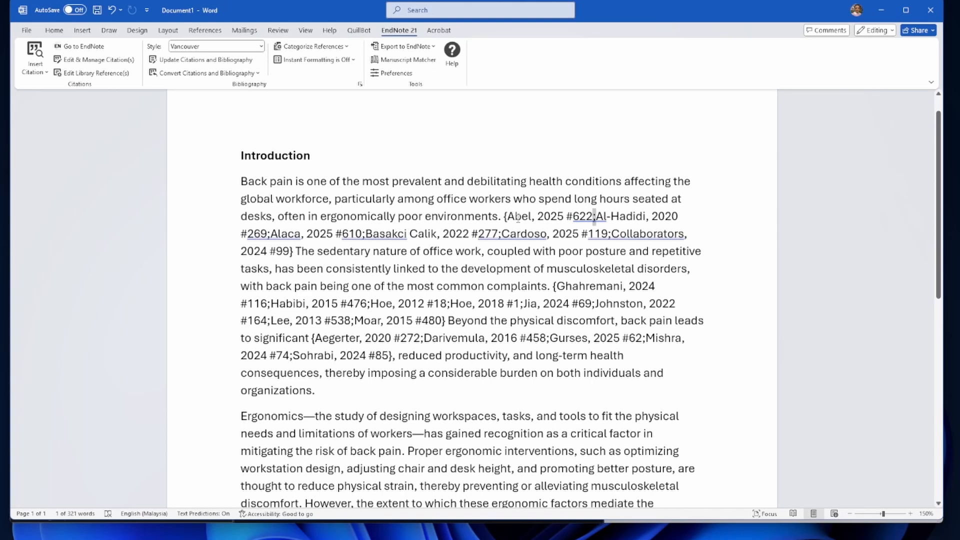
{"action": "left_click_drag", "start_coordinate": [508, 216], "coordinate": [532, 216]}
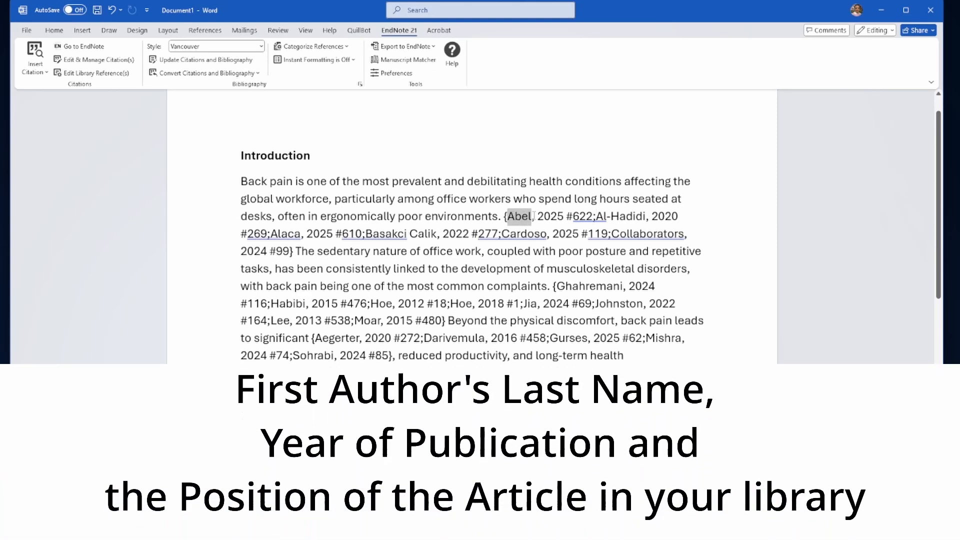
{"action": "left_click_drag", "start_coordinate": [538, 216], "coordinate": [593, 220]}
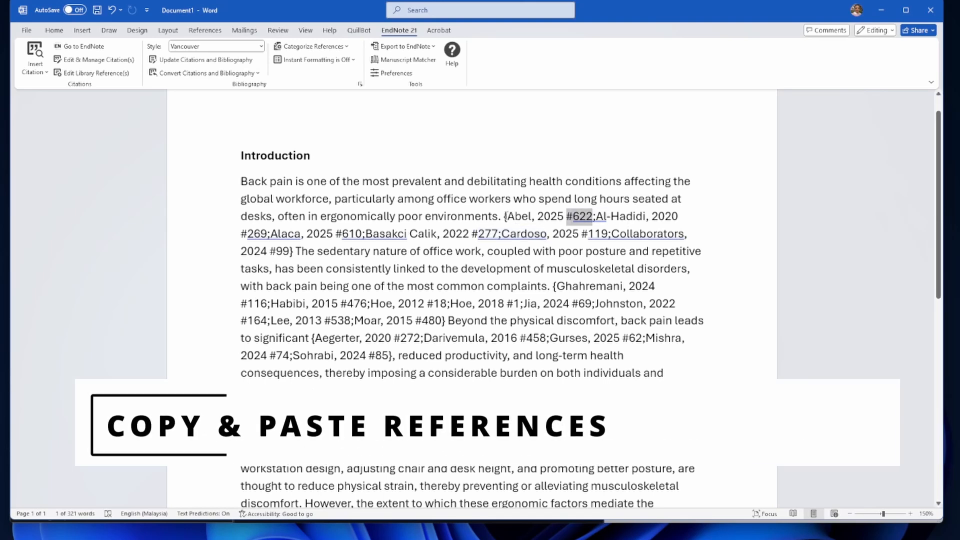
Copy the first citation group, from #622 through #99, and paste it after "musculoskeletal discomfort." in the Ergonomics paragraph.
{"action": "left_click_drag", "start_coordinate": [504, 216], "coordinate": [296, 251]}
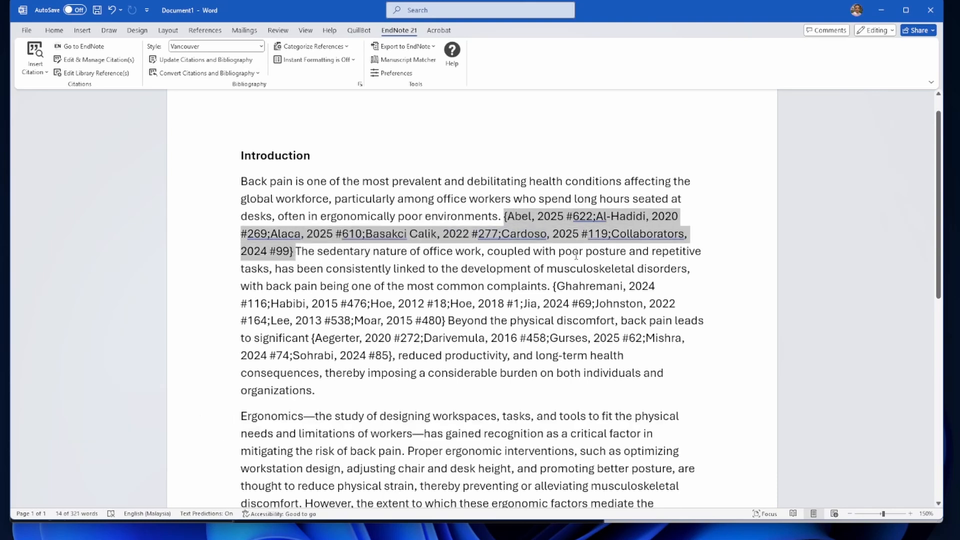
{"action": "key", "text": "ctrl+c"}
{"action": "scroll", "coordinate": [474, 267], "scroll_direction": "down", "scroll_amount": 2}
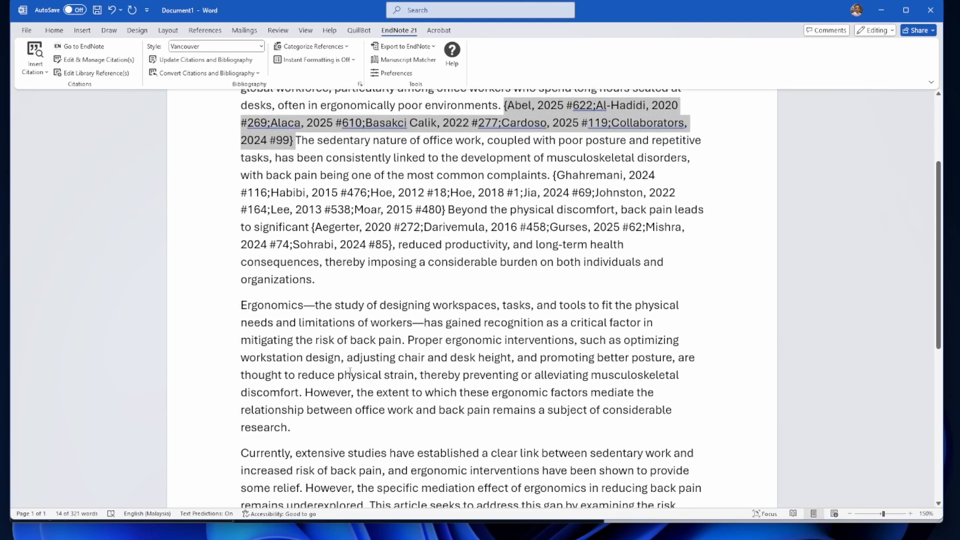
{"action": "left_click", "coordinate": [424, 380]}
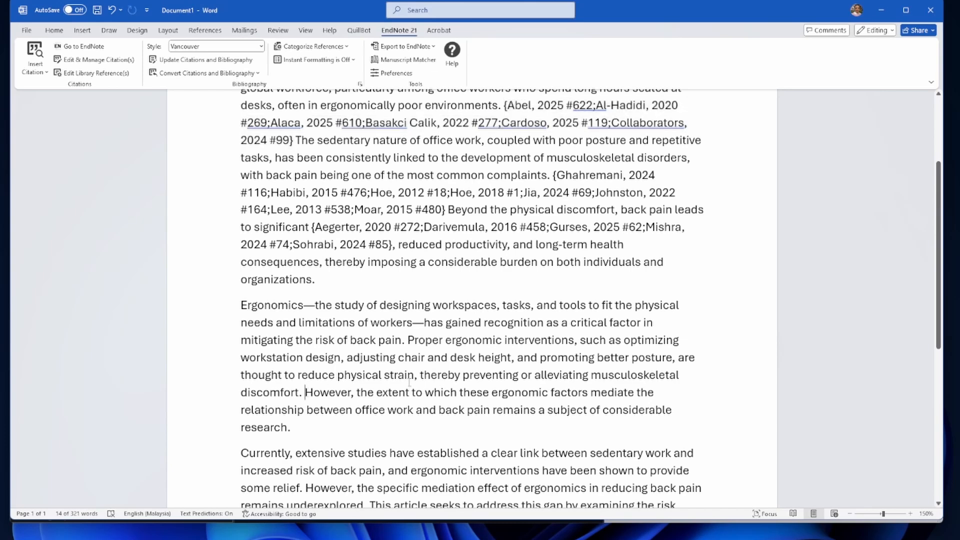
{"action": "key", "text": "ctrl+v"}
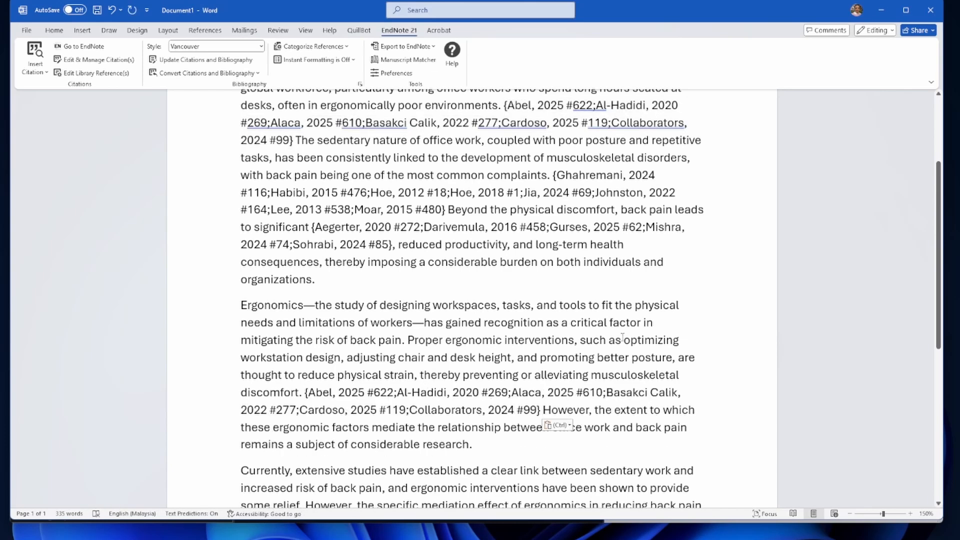
{"action": "scroll", "coordinate": [472, 300], "scroll_direction": "down", "scroll_amount": 2}
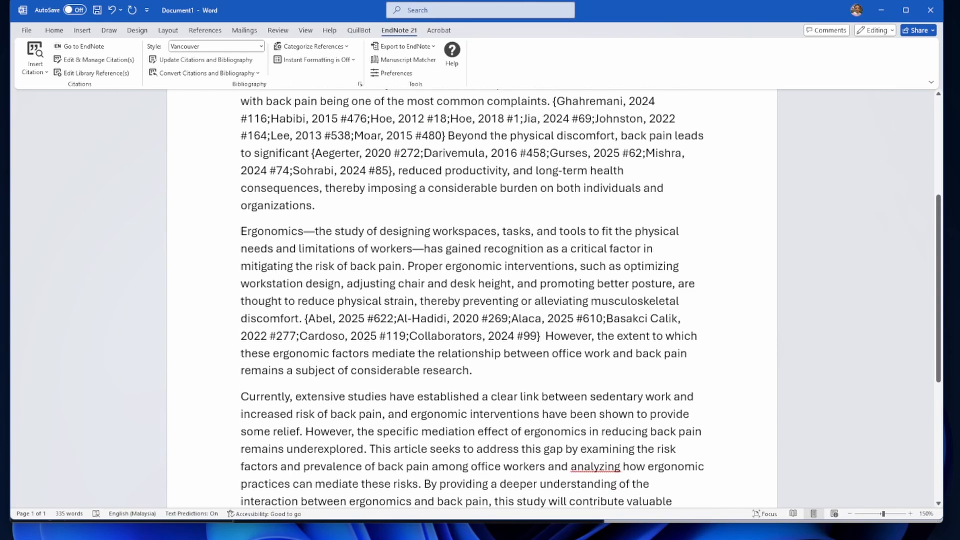
Delete the #269 and #119 references from the first citation group in the opening paragraph, including the leftover space before #99's reference.
{"action": "scroll", "coordinate": [472, 300], "scroll_direction": "up", "scroll_amount": 6}
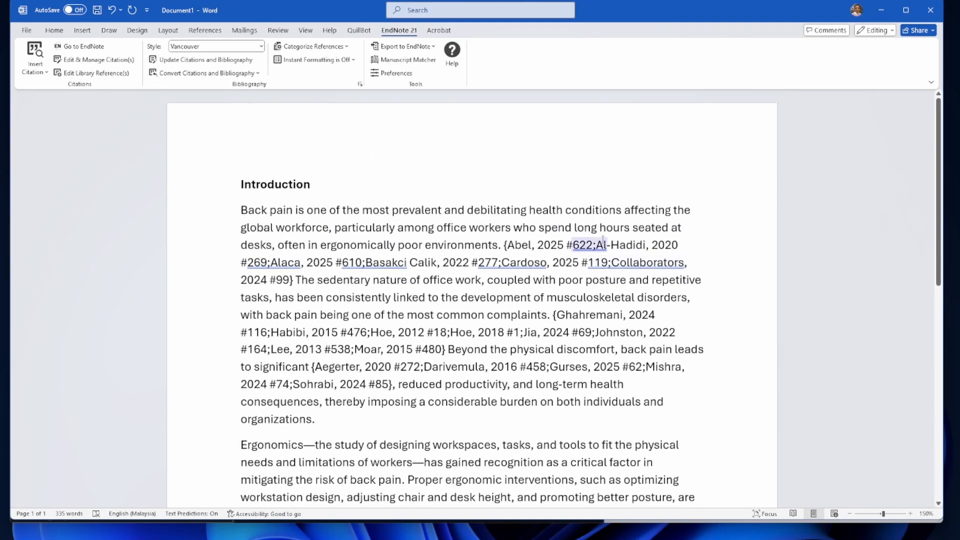
{"action": "left_click_drag", "start_coordinate": [597, 245], "coordinate": [270, 268]}
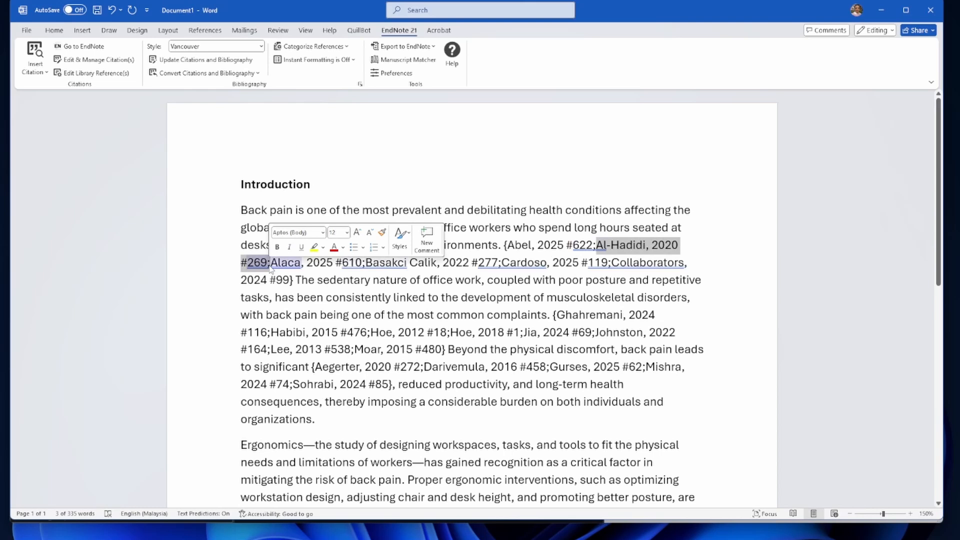
{"action": "key", "text": "Delete"}
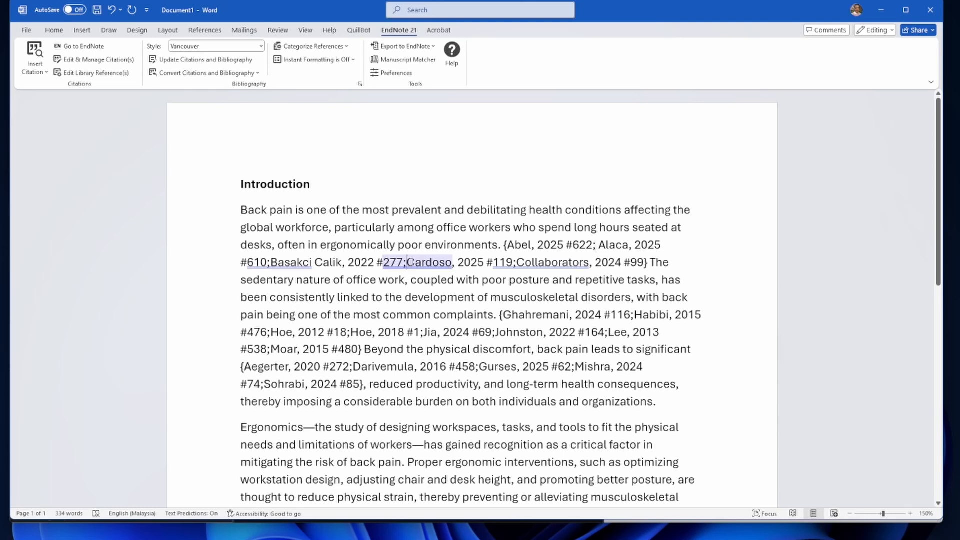
{"action": "left_click_drag", "start_coordinate": [407, 262], "coordinate": [516, 264]}
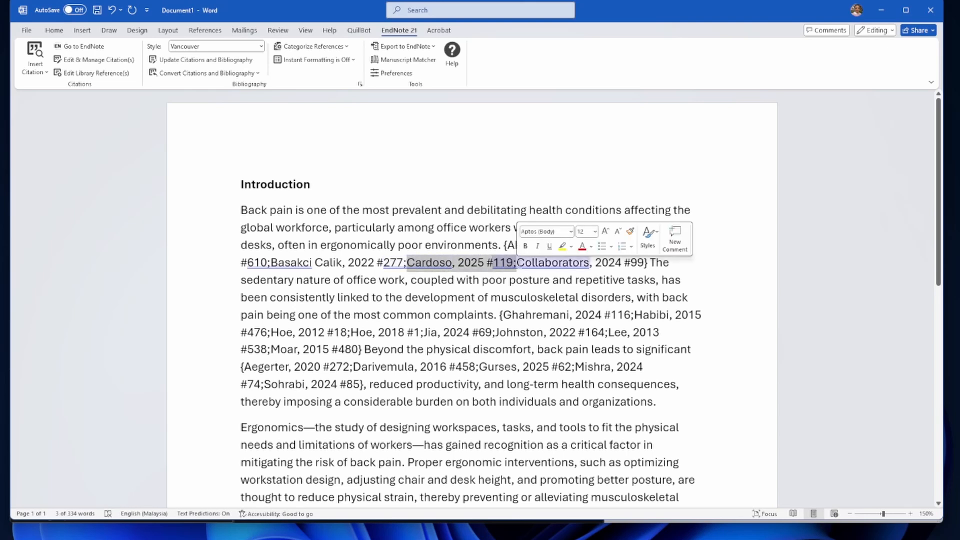
{"action": "key", "text": "BackSpace"}
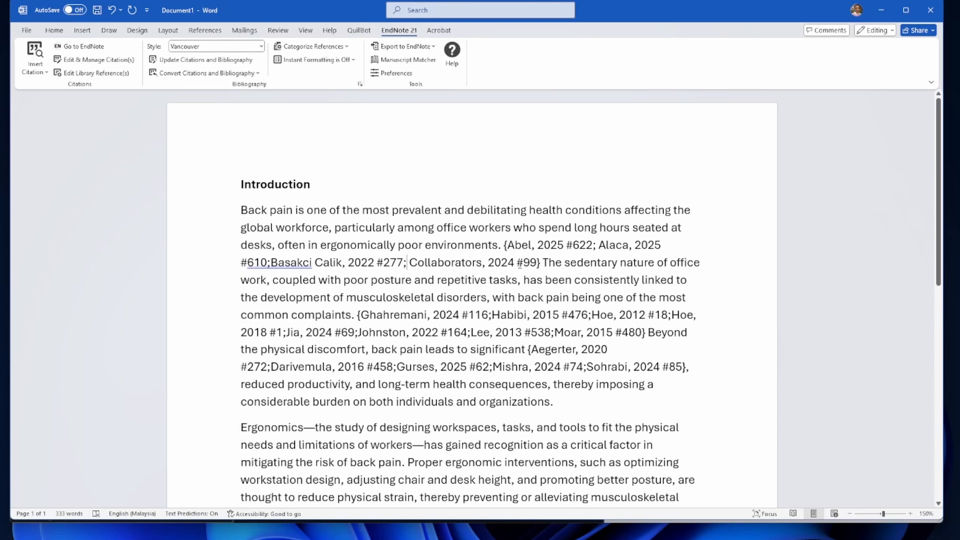
{"action": "key", "text": "Delete"}
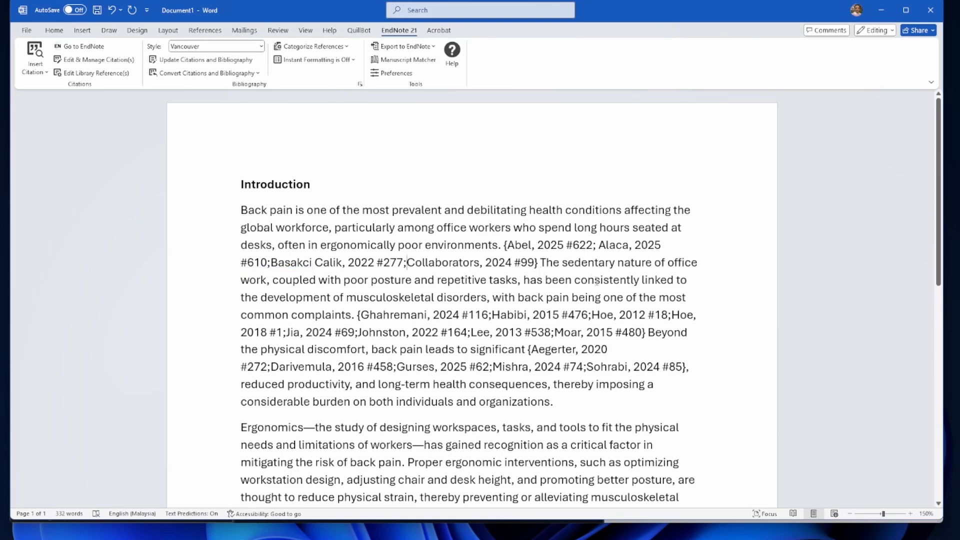
Turn EndNote's Instant Formatting back on to reformat the edited citations in Vancouver style.
{"action": "scroll", "coordinate": [596, 282], "scroll_direction": "up", "scroll_amount": 4}
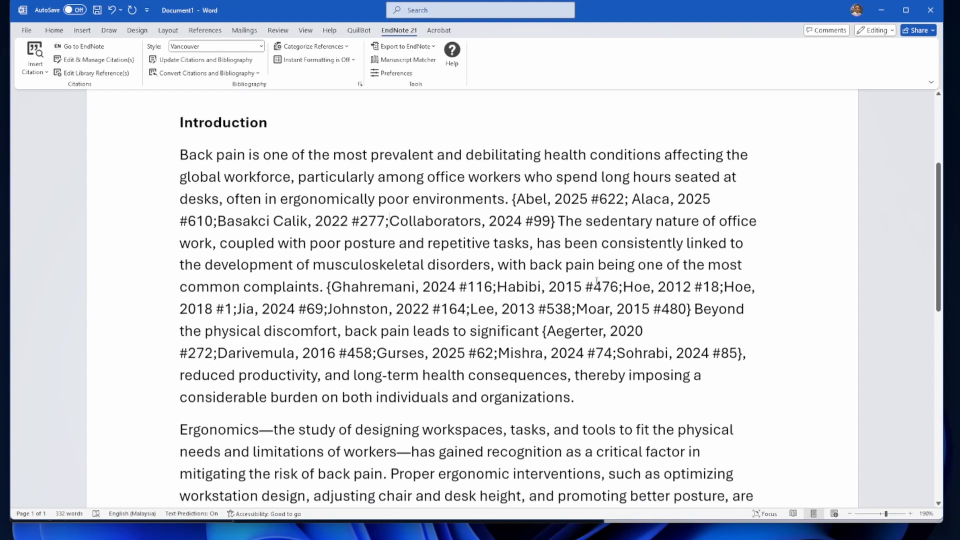
{"action": "scroll", "coordinate": [597, 282], "scroll_direction": "down", "scroll_amount": 5}
{"action": "scroll", "coordinate": [596, 282], "scroll_direction": "up", "scroll_amount": 4}
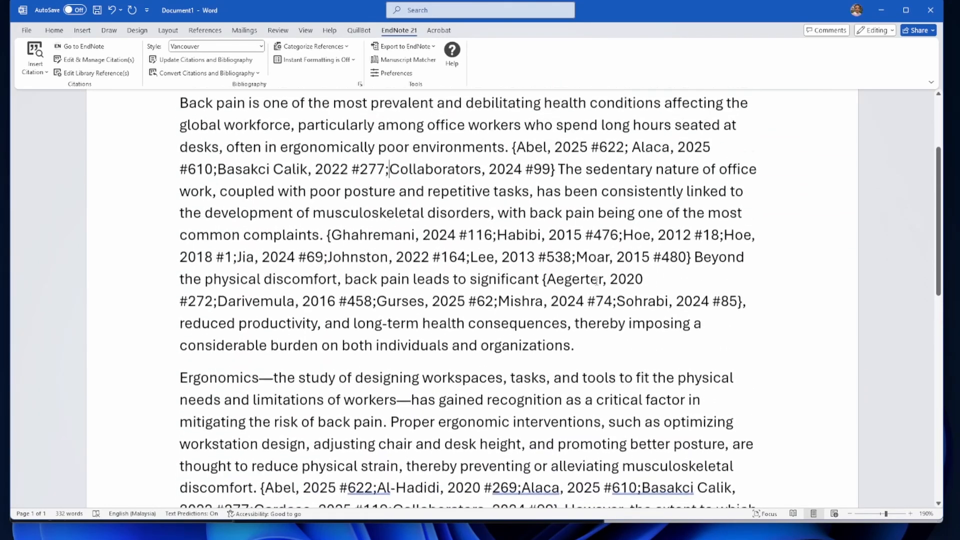
{"action": "scroll", "coordinate": [597, 282], "scroll_direction": "up", "scroll_amount": 3}
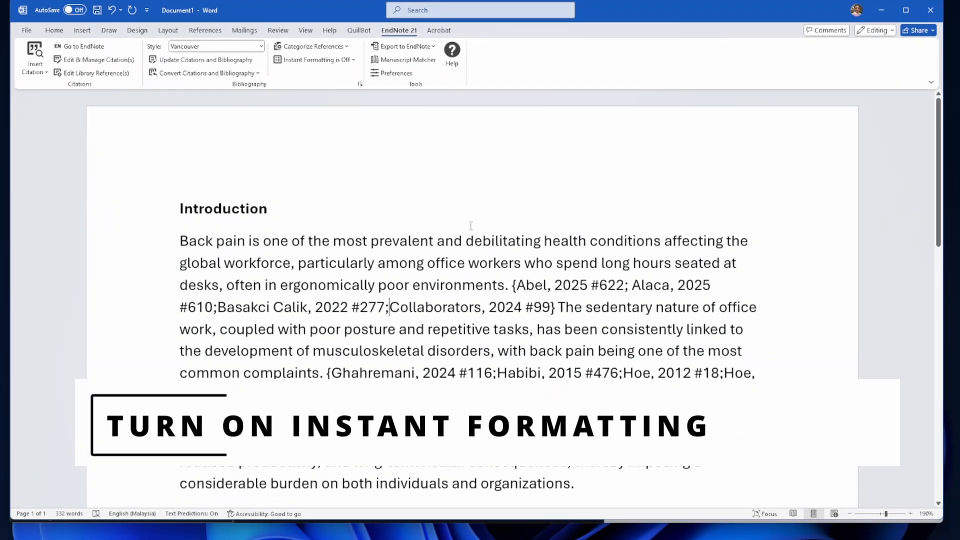
{"action": "left_click", "coordinate": [347, 59]}
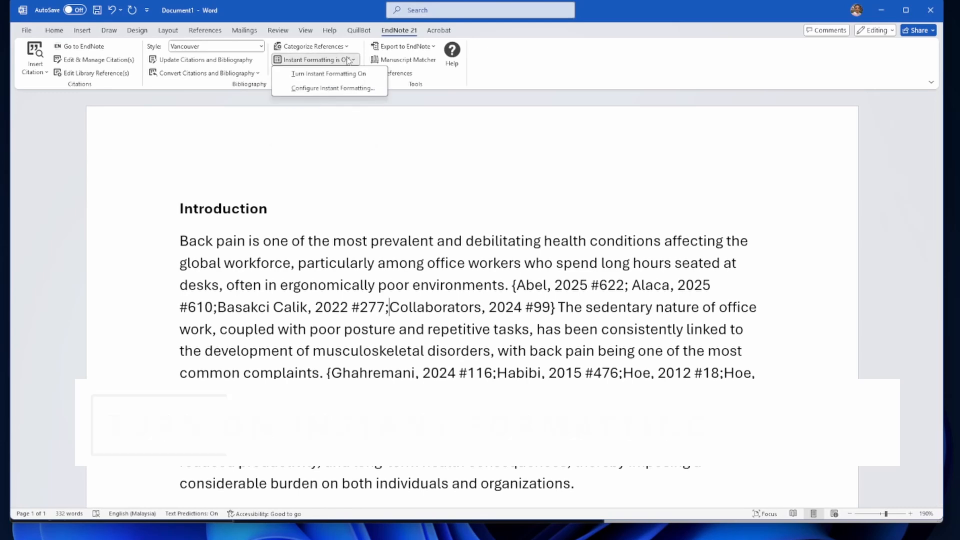
{"action": "left_click", "coordinate": [348, 74]}
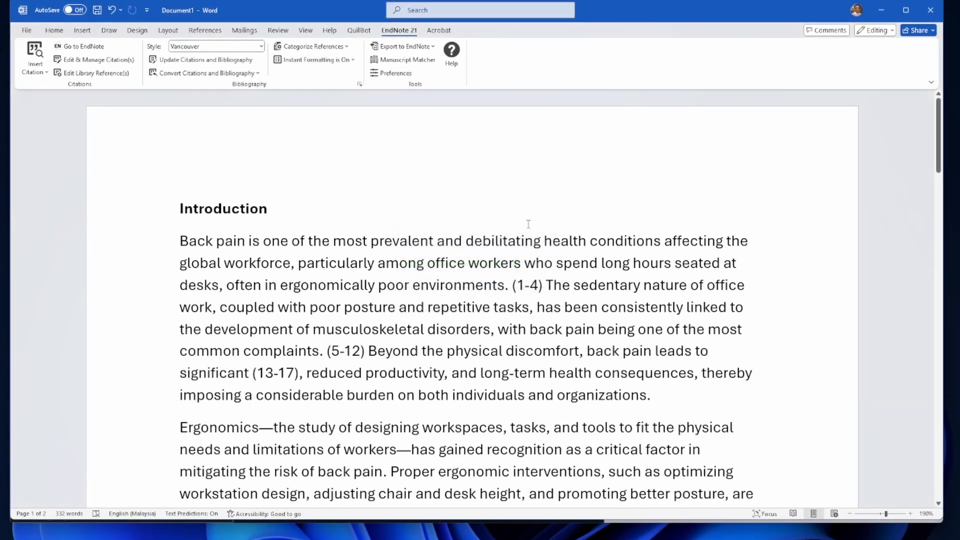
Examine the renumbered Vancouver citations in the introduction and compare the copied group in the Ergonomics paragraph with the first citation group.
{"action": "scroll", "coordinate": [526, 197], "scroll_direction": "down", "scroll_amount": 1}
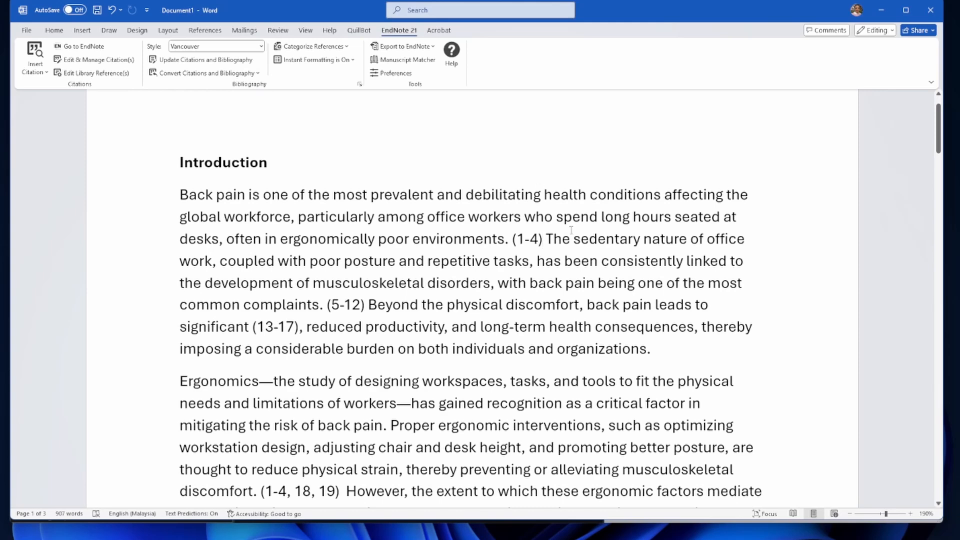
{"action": "left_click", "coordinate": [520, 240]}
{"action": "double_click", "coordinate": [520, 240]}
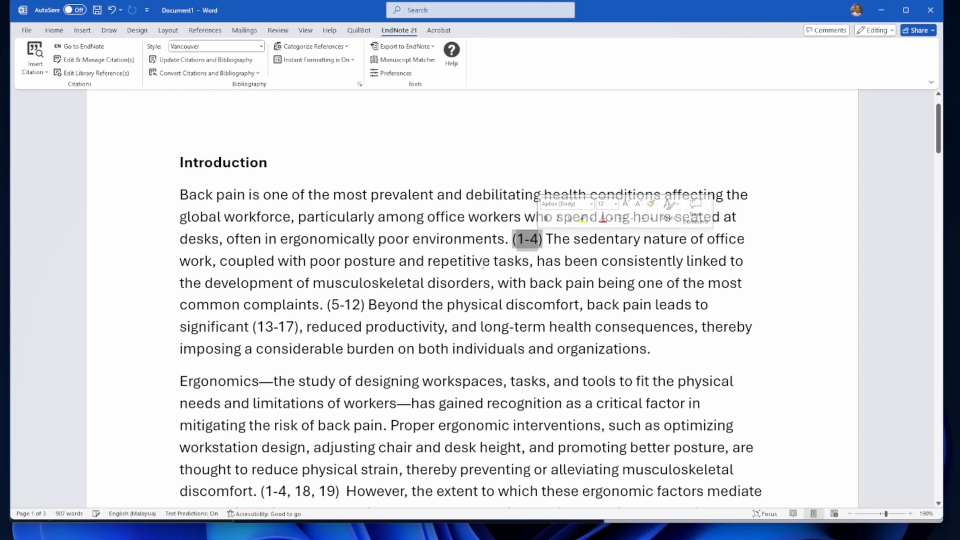
{"action": "scroll", "coordinate": [520, 235], "scroll_direction": "down", "scroll_amount": 2}
{"action": "double_click", "coordinate": [343, 213]}
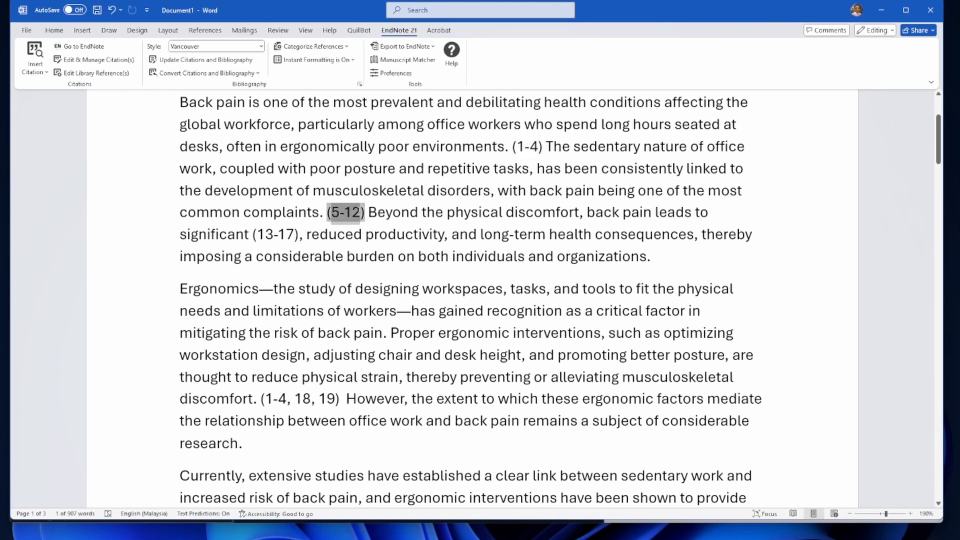
{"action": "double_click", "coordinate": [260, 235]}
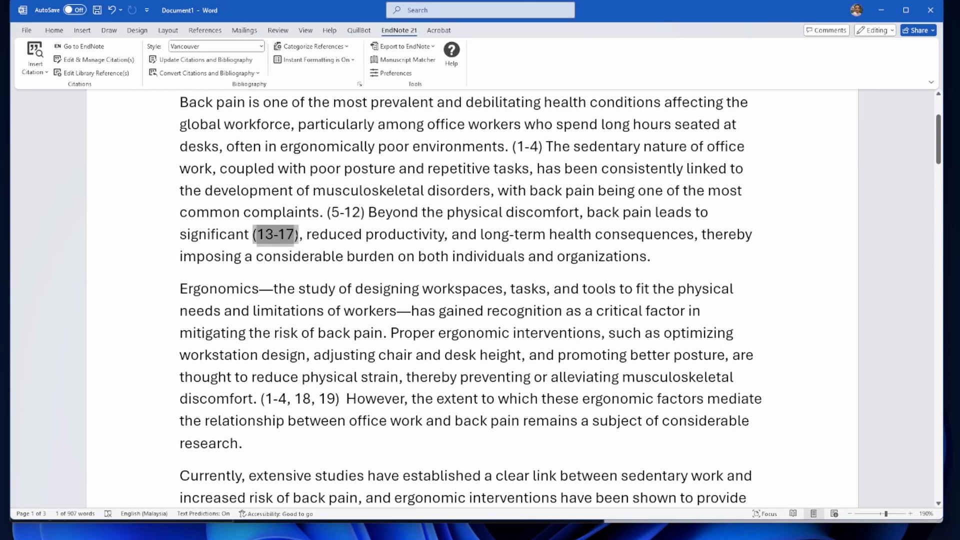
{"action": "left_click", "coordinate": [299, 235]}
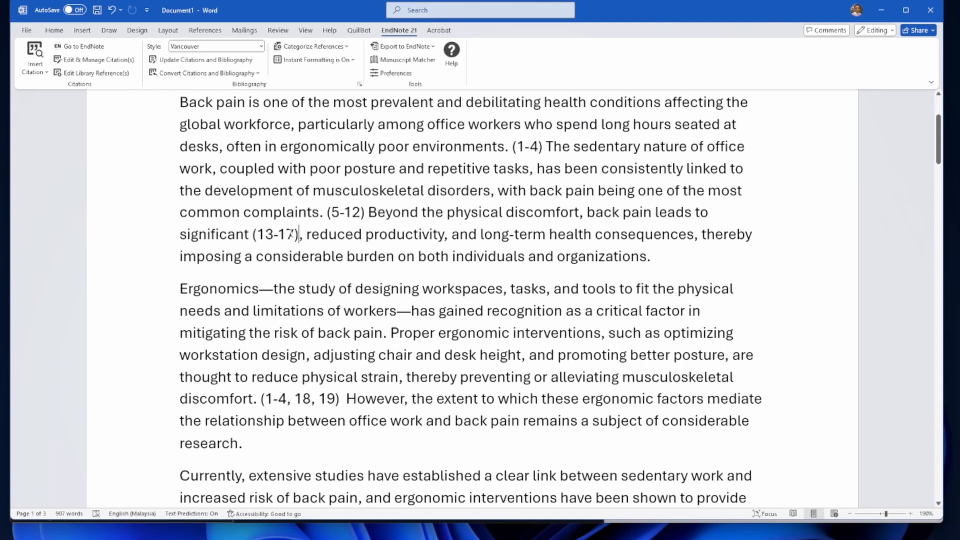
{"action": "scroll", "coordinate": [291, 235], "scroll_direction": "down", "scroll_amount": 2}
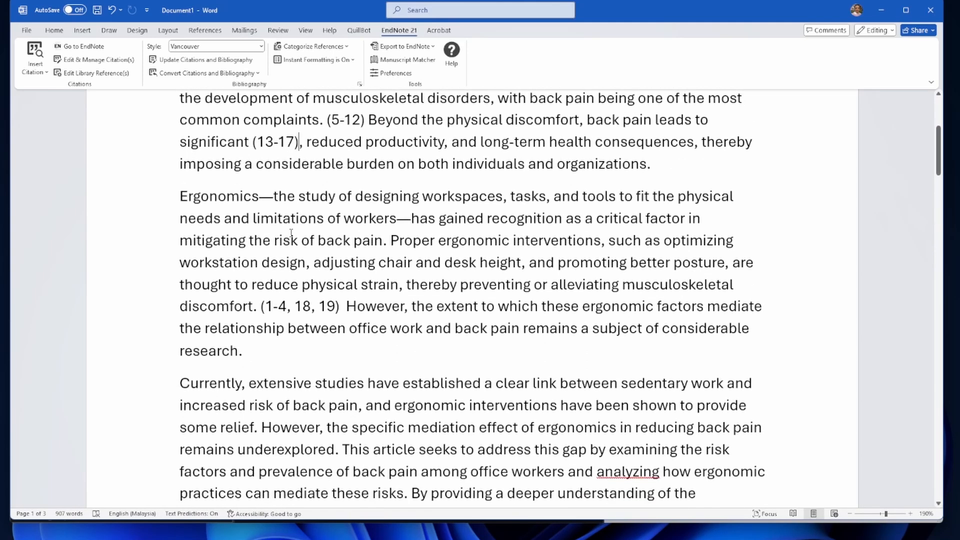
{"action": "scroll", "coordinate": [291, 233], "scroll_direction": "up", "scroll_amount": 1}
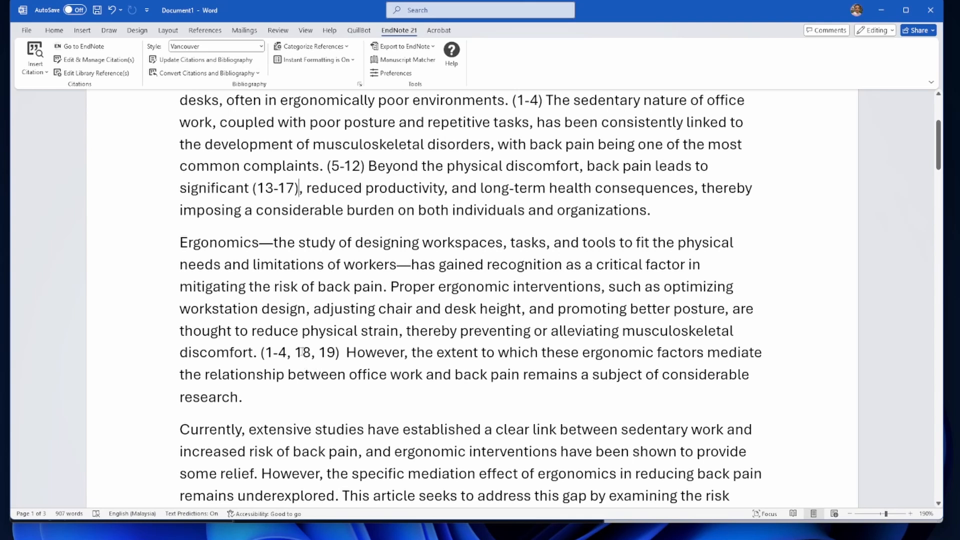
{"action": "mouse_move", "coordinate": [303, 353]}
{"action": "left_mouse_down"}
{"action": "mouse_move", "coordinate": [336, 353]}
{"action": "mouse_move", "coordinate": [265, 353]}
{"action": "left_mouse_up"}
{"action": "scroll", "coordinate": [530, 240], "scroll_direction": "up", "scroll_amount": 2}
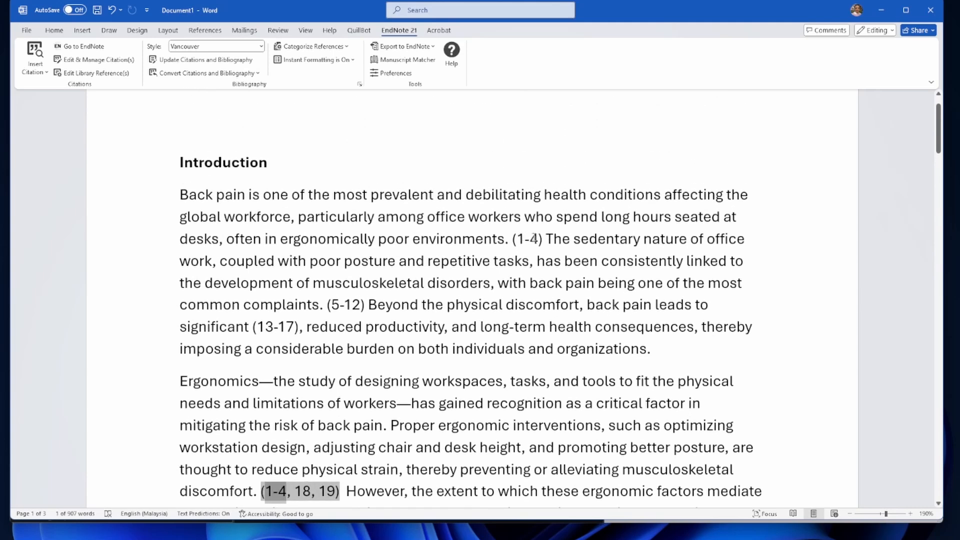
{"action": "scroll", "coordinate": [534, 239], "scroll_direction": "down", "scroll_amount": 2}
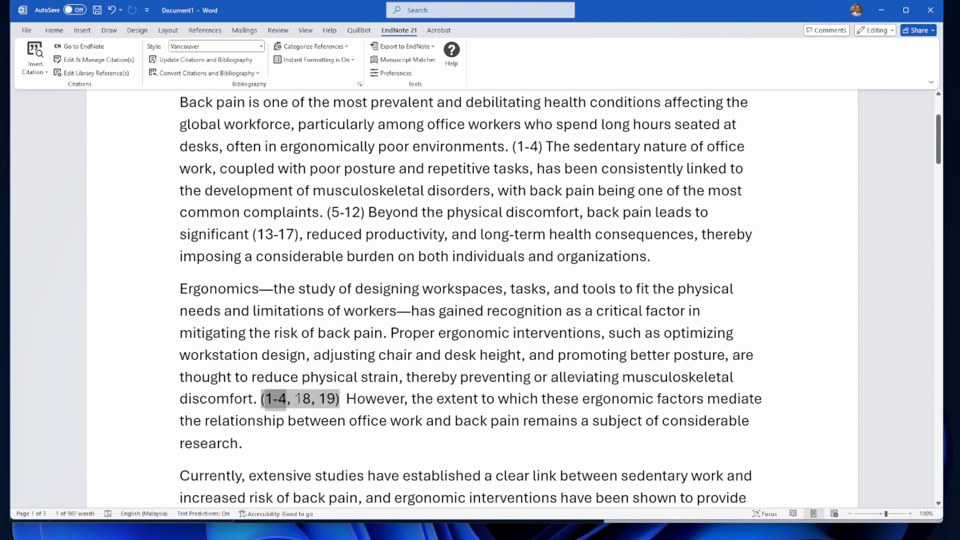
Change the citation style to Intl J Nursing Studies and check the in-text citations and the reference list.
{"action": "left_click", "coordinate": [261, 47]}
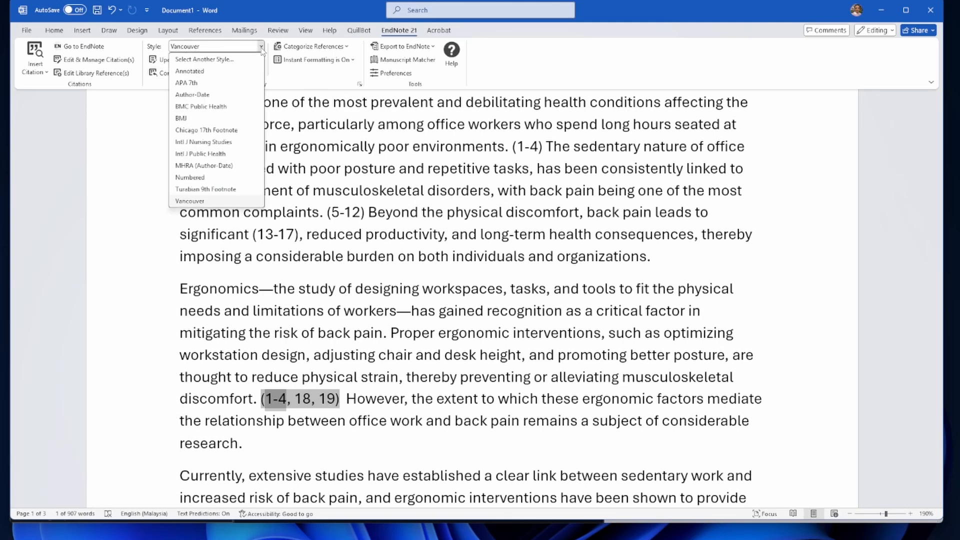
{"action": "left_click", "coordinate": [234, 142]}
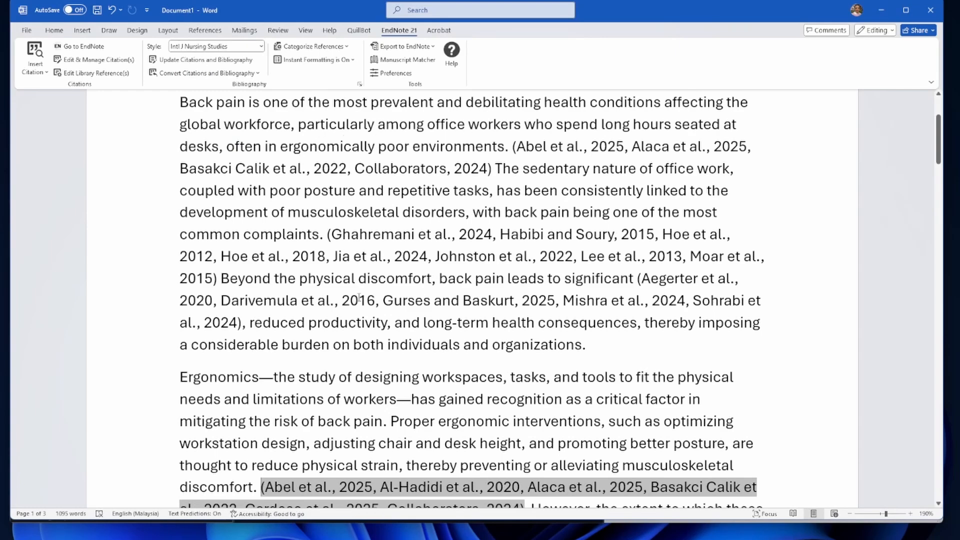
{"action": "scroll", "coordinate": [359, 299], "scroll_direction": "down", "scroll_amount": 3}
{"action": "left_click", "coordinate": [407, 304]}
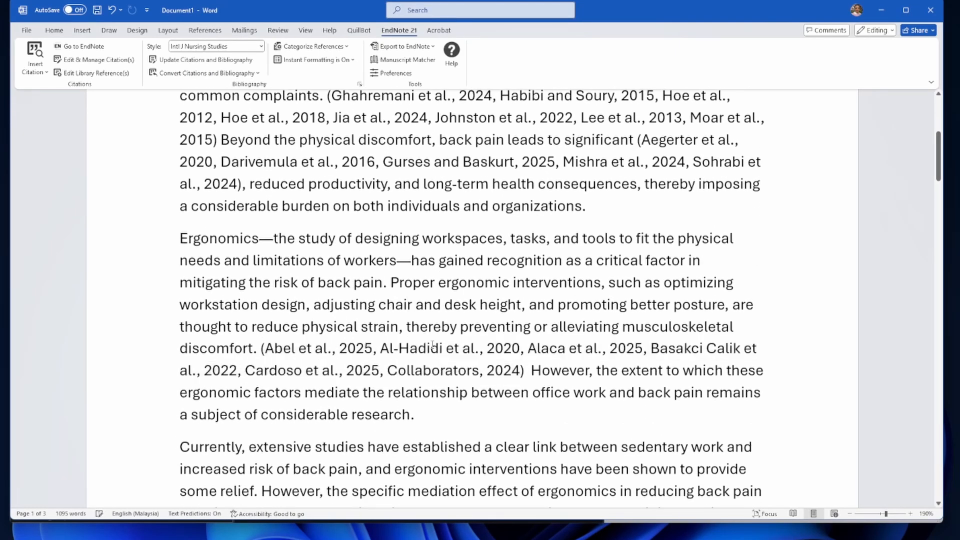
{"action": "scroll", "coordinate": [459, 366], "scroll_direction": "down", "scroll_amount": 20}
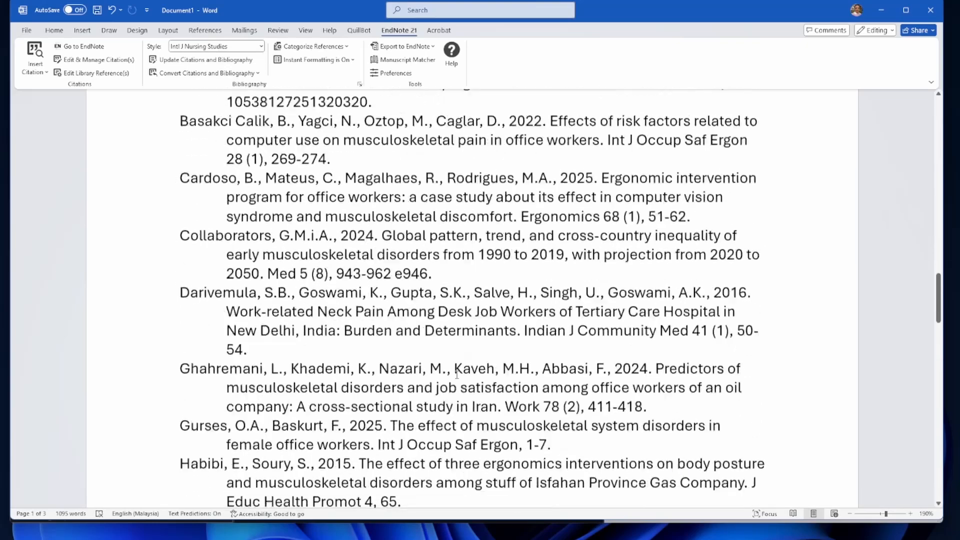
{"action": "scroll", "coordinate": [457, 374], "scroll_direction": "down", "scroll_amount": 10}
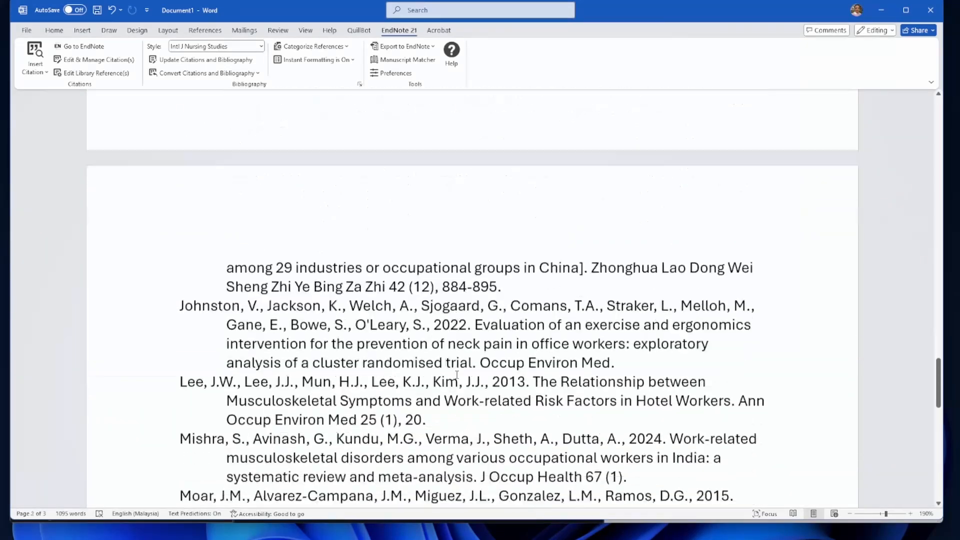
{"action": "scroll", "coordinate": [457, 374], "scroll_direction": "up", "scroll_amount": 20}
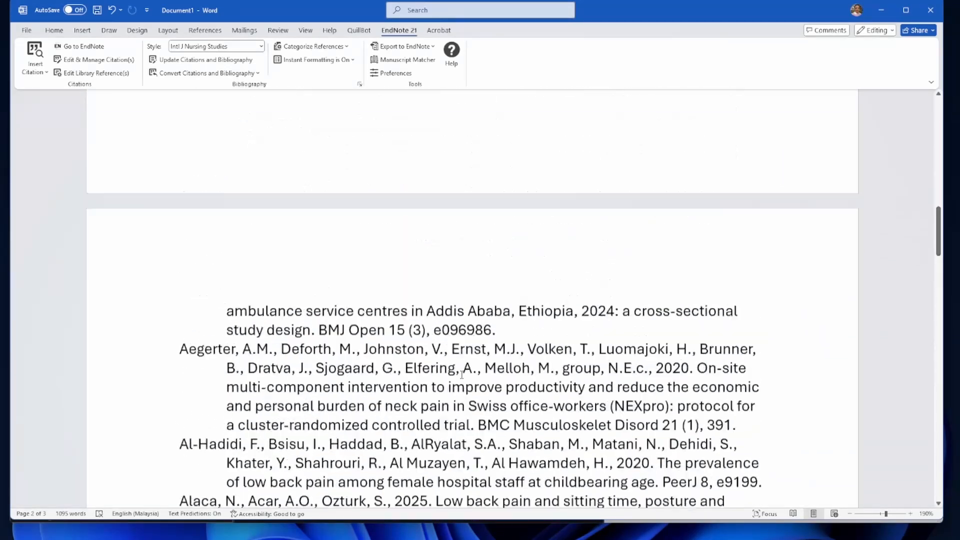
{"action": "scroll", "coordinate": [461, 375], "scroll_direction": "up", "scroll_amount": 15}
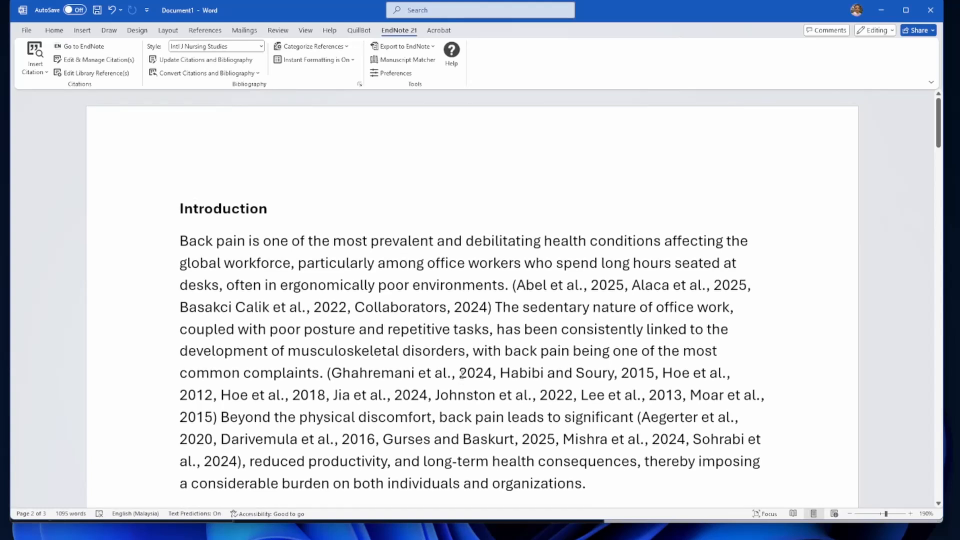
Try to delete the second and last references directly from the formatted first citation group in the opening paragraph.
{"action": "scroll", "coordinate": [462, 375], "scroll_direction": "down", "scroll_amount": 3}
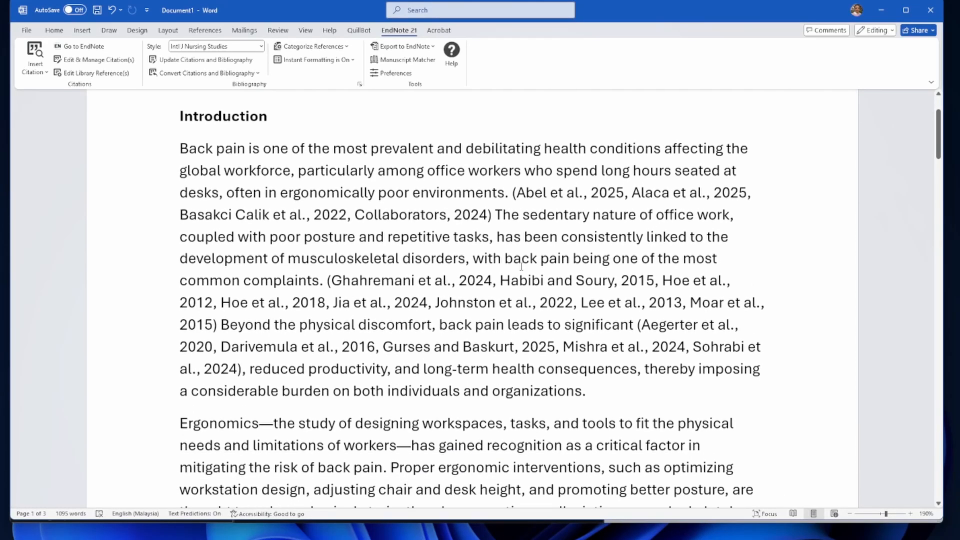
{"action": "left_click_drag", "start_coordinate": [632, 194], "coordinate": [753, 190]}
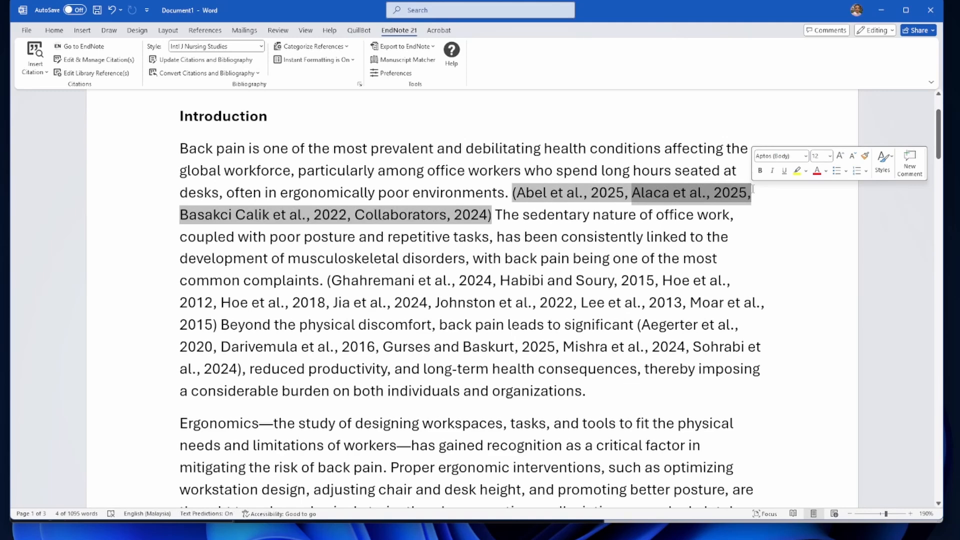
{"action": "key", "text": "Delete"}
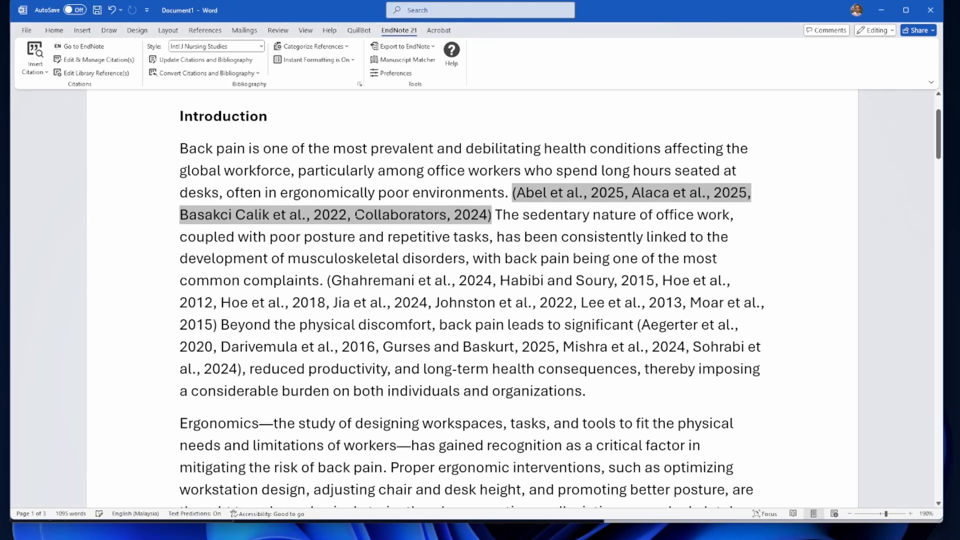
{"action": "left_click_drag", "start_coordinate": [355, 215], "coordinate": [487, 215]}
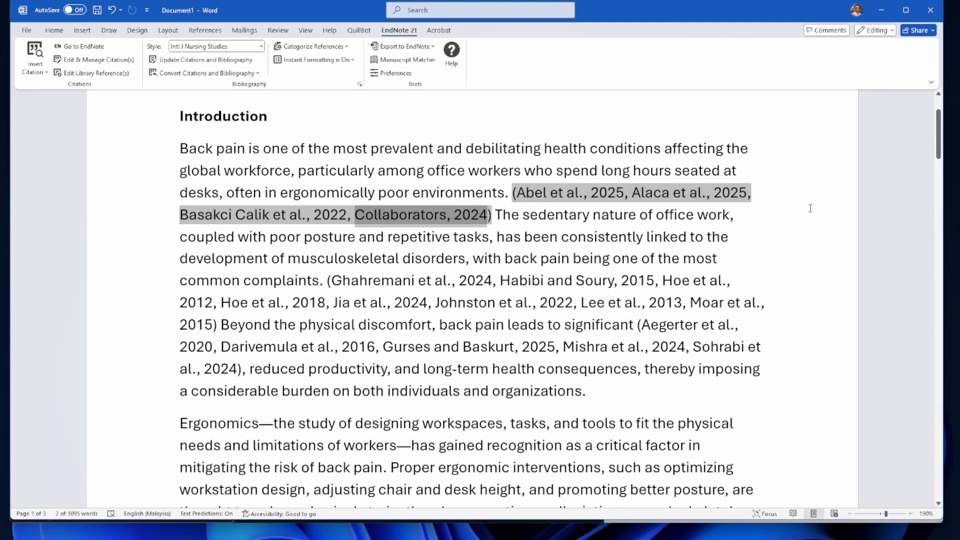
{"action": "key", "text": "Delete"}
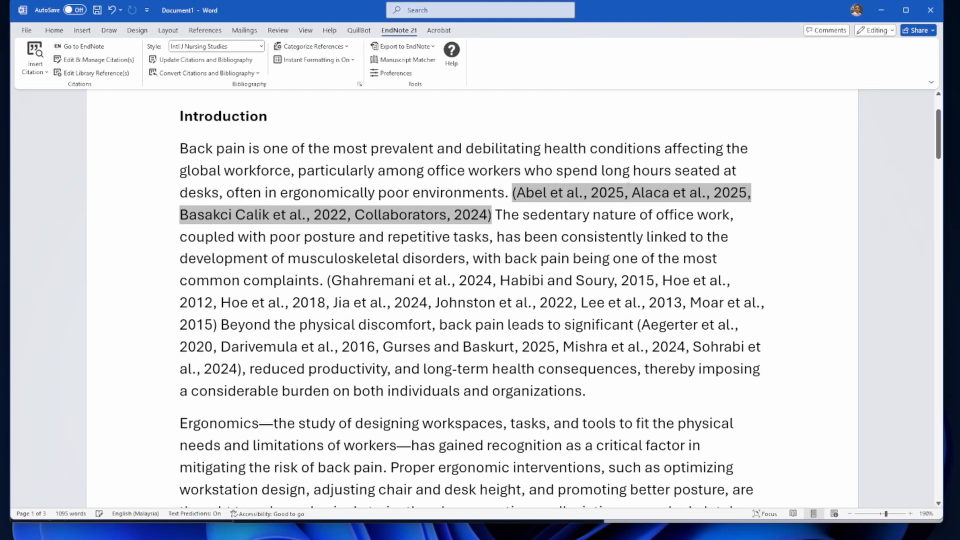
{"action": "left_click_drag", "start_coordinate": [647, 193], "coordinate": [750, 186]}
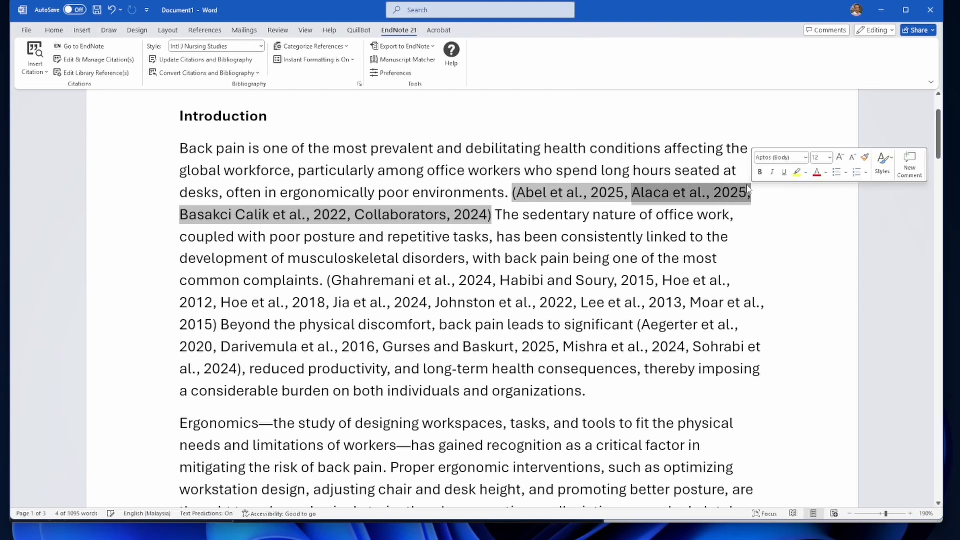
{"action": "key", "text": "Delete"}
{"action": "key", "text": "Delete"}
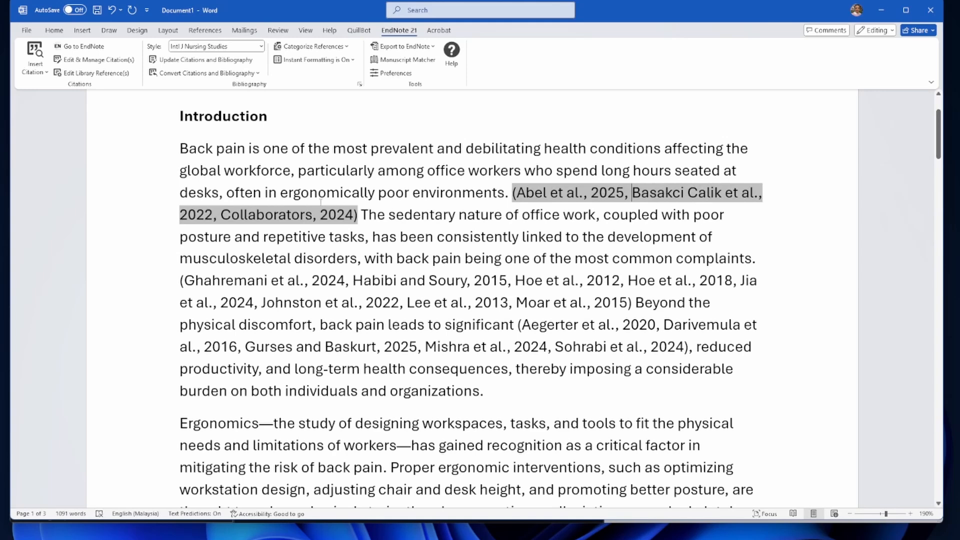
{"action": "left_click_drag", "start_coordinate": [222, 214], "coordinate": [356, 214]}
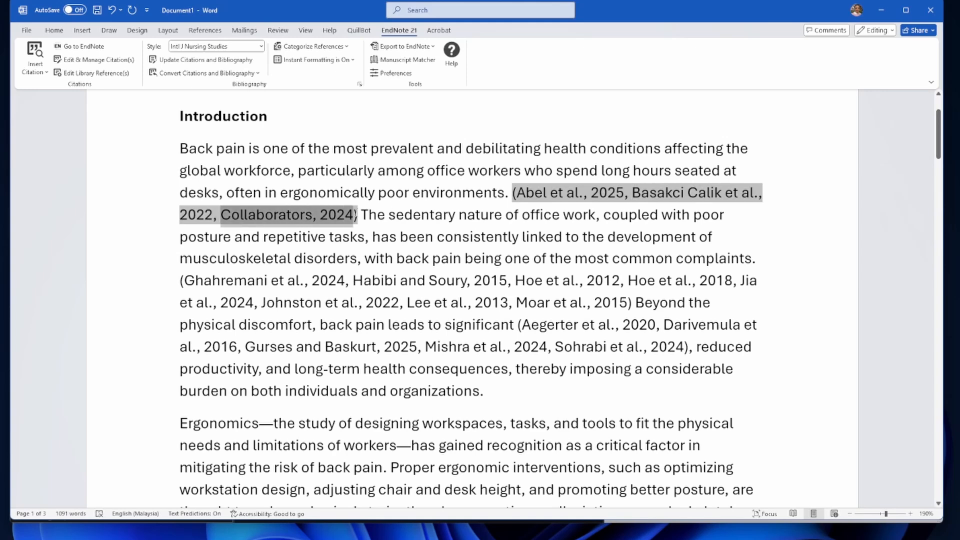
{"action": "key", "text": "Delete"}
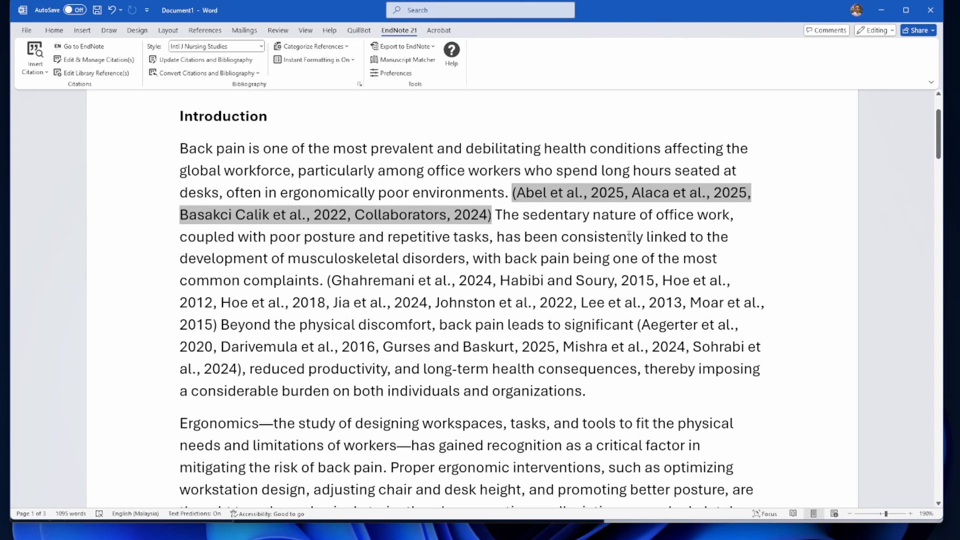
{"action": "left_click", "coordinate": [641, 258]}
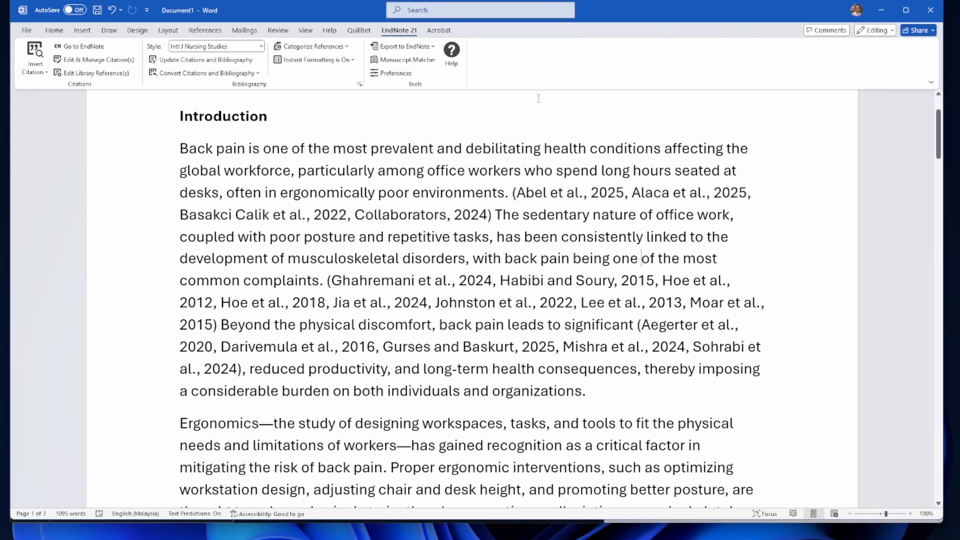
Turn Instant Formatting off and convert all citations to unformatted citations, checking the paragraphs and the References section.
{"action": "left_click", "coordinate": [253, 74]}
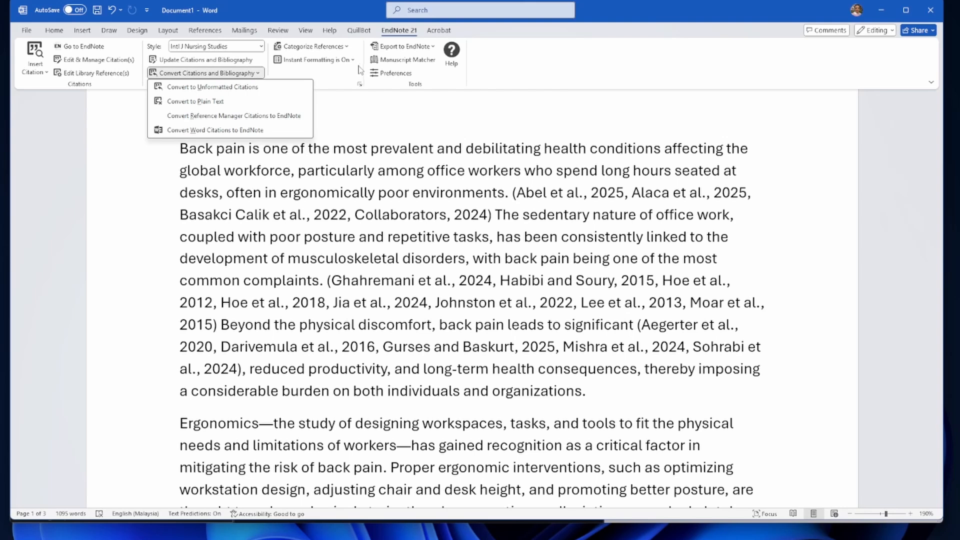
{"action": "left_click", "coordinate": [353, 60]}
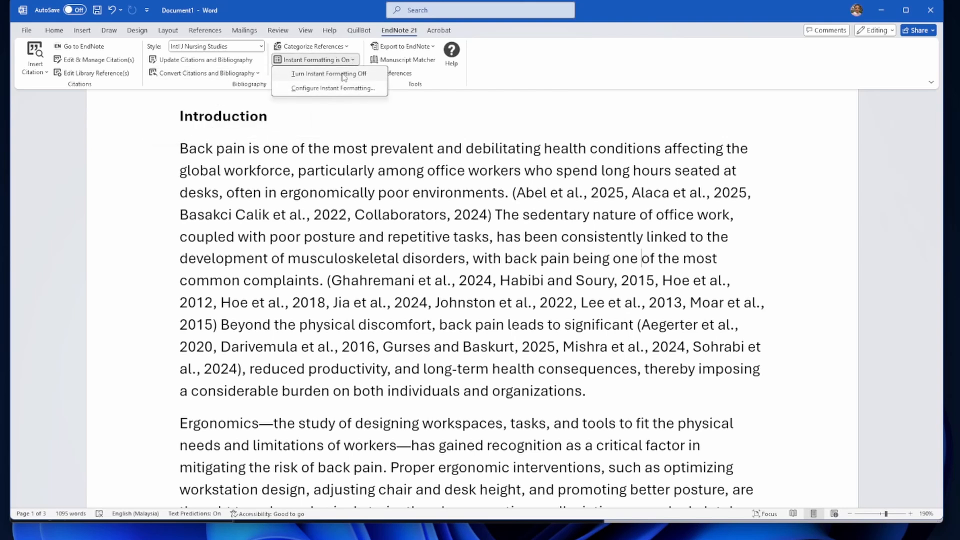
{"action": "left_click", "coordinate": [343, 75]}
{"action": "left_click", "coordinate": [245, 74]}
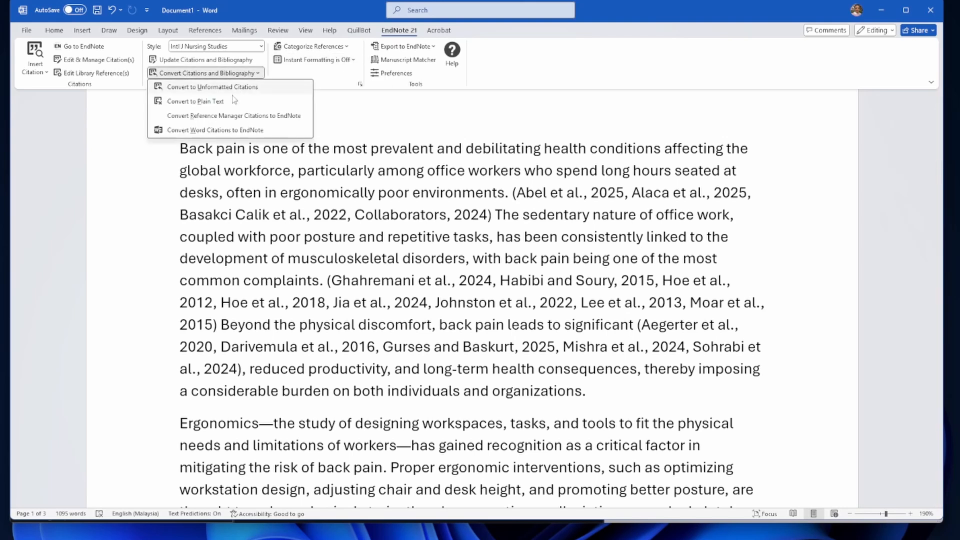
{"action": "left_click", "coordinate": [243, 87]}
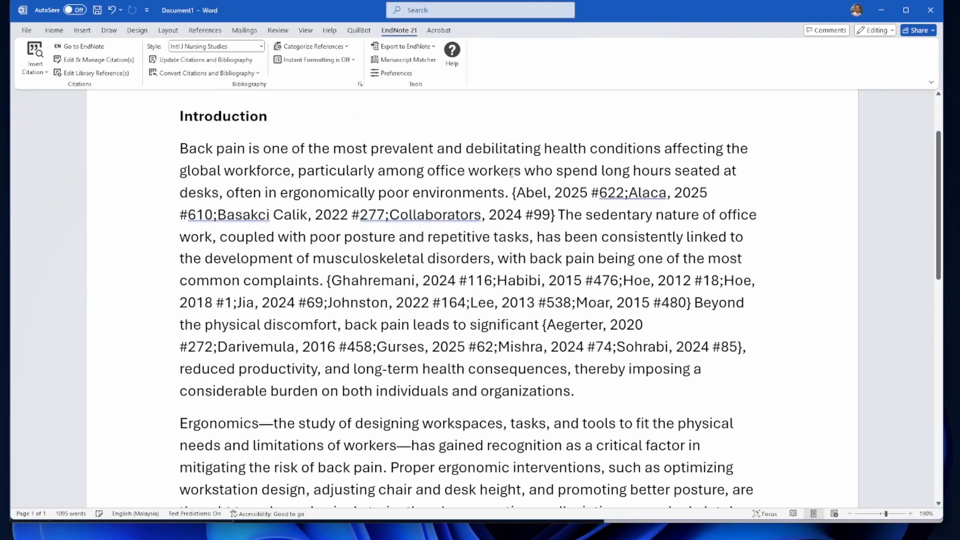
{"action": "scroll", "coordinate": [529, 221], "scroll_direction": "down", "scroll_amount": 4}
{"action": "scroll", "coordinate": [534, 242], "scroll_direction": "down", "scroll_amount": 7}
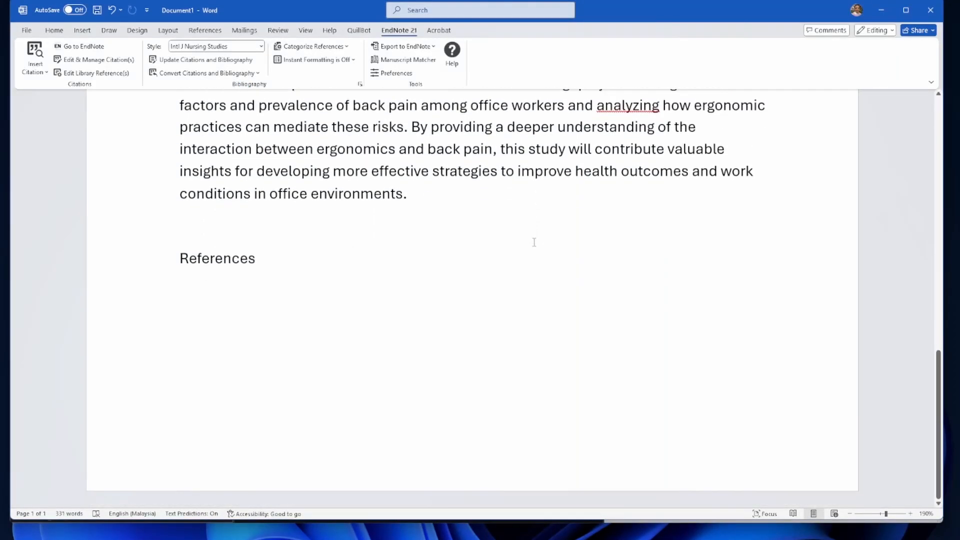
{"action": "scroll", "coordinate": [534, 242], "scroll_direction": "up", "scroll_amount": 10}
{"action": "scroll", "coordinate": [534, 242], "scroll_direction": "down", "scroll_amount": 8}
{"action": "scroll", "coordinate": [346, 263], "scroll_direction": "up", "scroll_amount": 3}
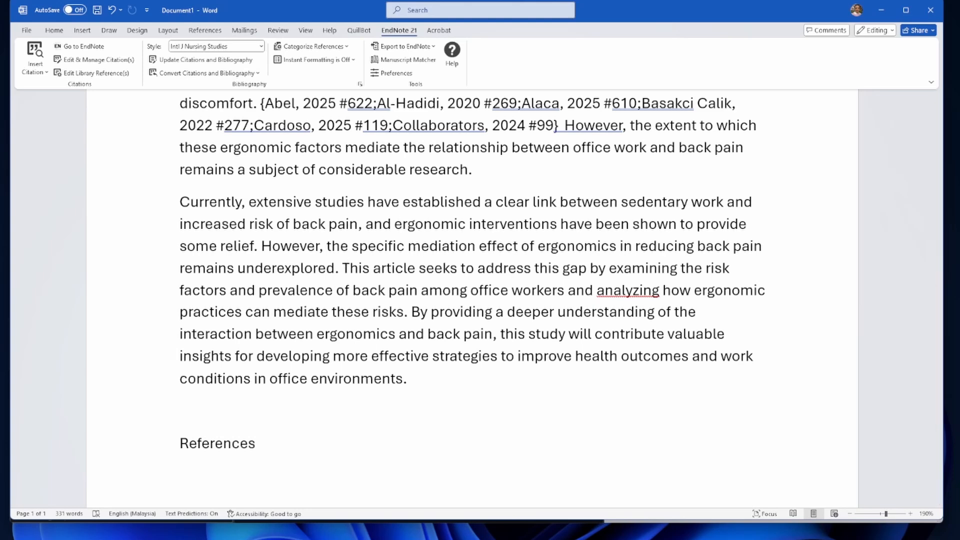
Update the citations and bibliography to reformat all unformatted citations in the Intl J Nursing Studies style.
{"action": "key", "text": "ctrl+z"}
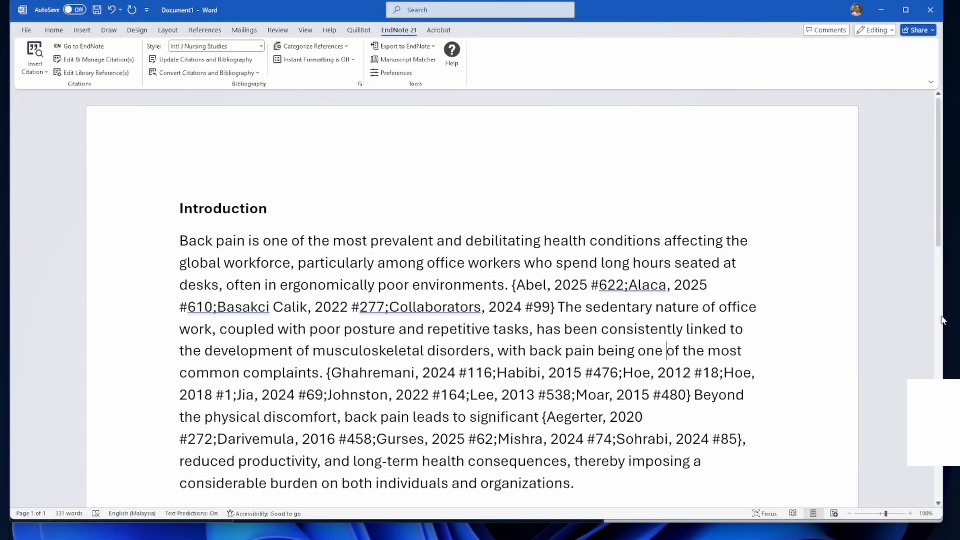
{"action": "left_click", "coordinate": [257, 73]}
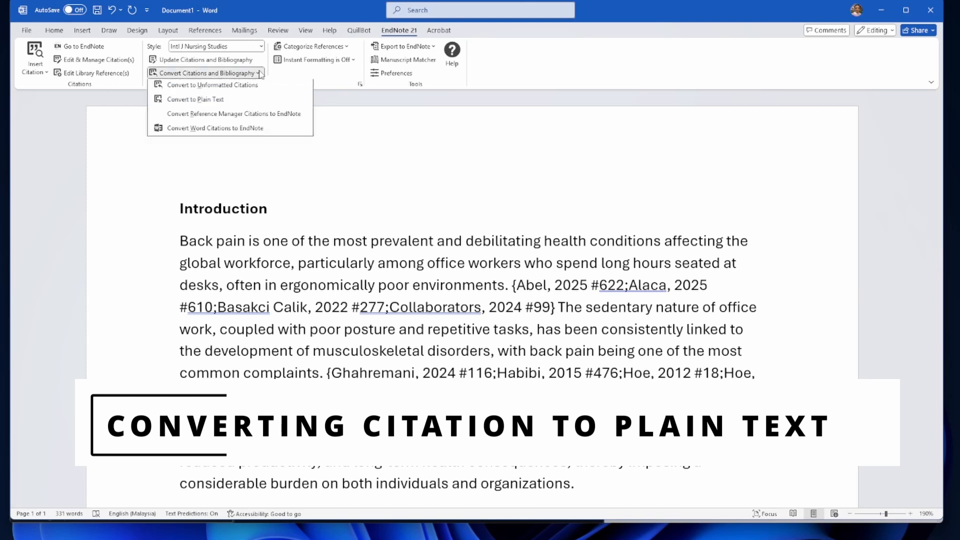
{"action": "left_click", "coordinate": [199, 105]}
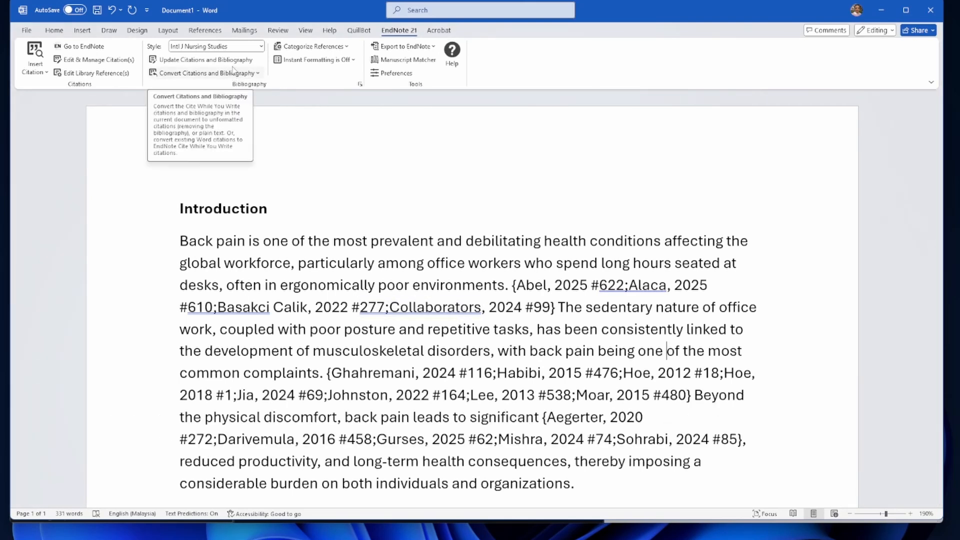
{"action": "left_click", "coordinate": [233, 60]}
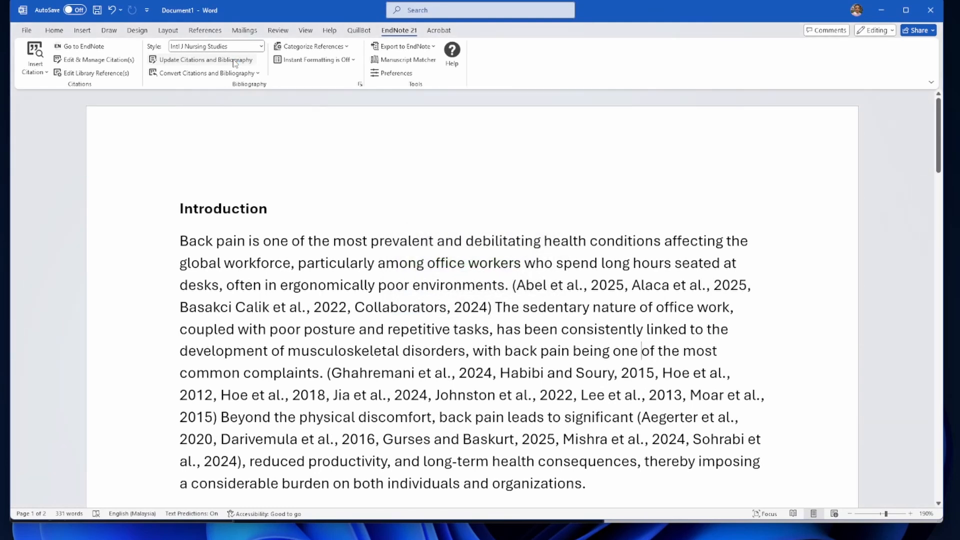
Start converting the citations and bibliography to plain text, choosing to save the original document first.
{"action": "left_click", "coordinate": [215, 73]}
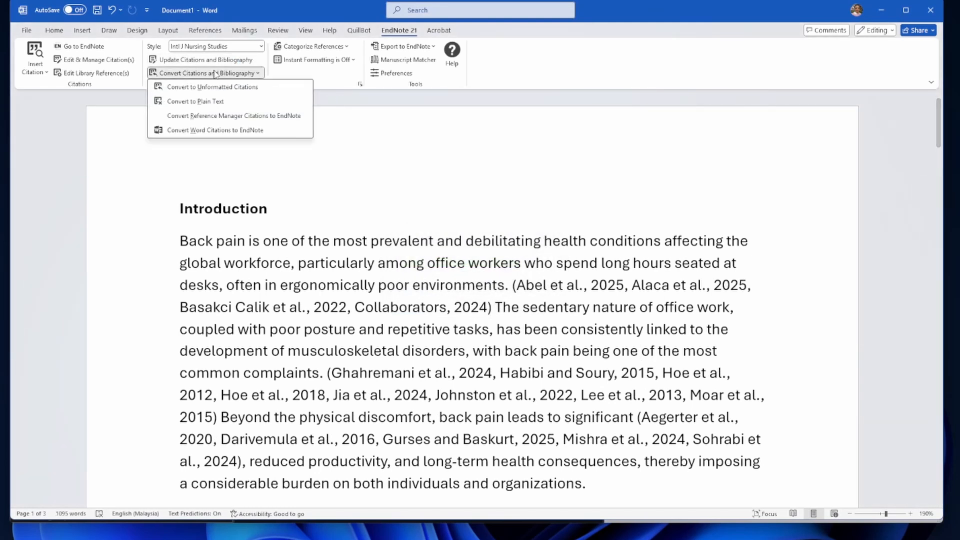
{"action": "left_click", "coordinate": [222, 105]}
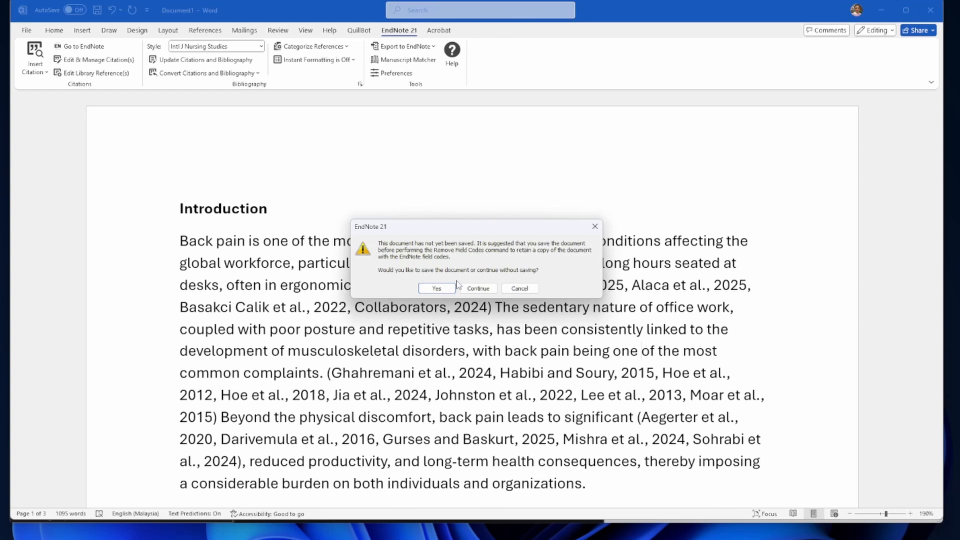
{"action": "left_click", "coordinate": [449, 289]}
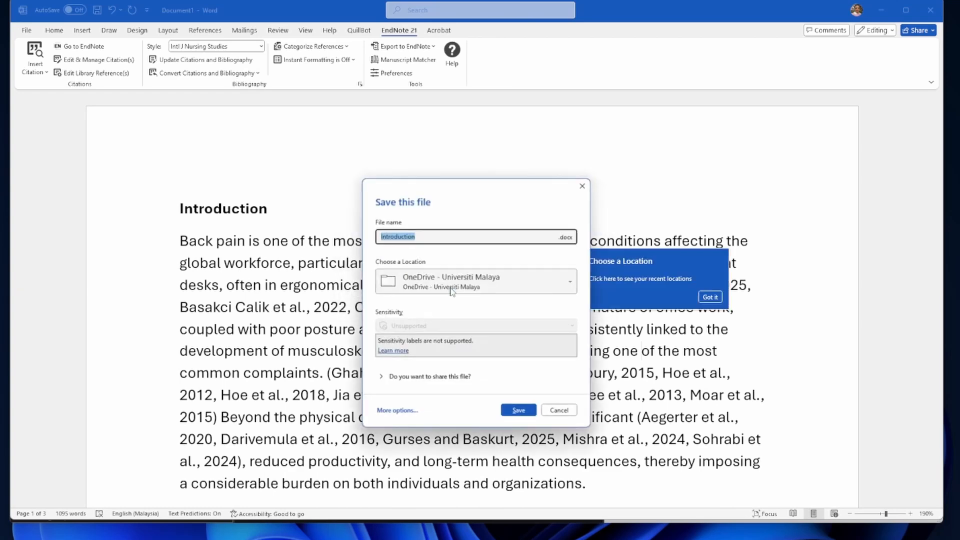
Save the original document as Introduction-EndNote in the local Documents folder and let the plain-text copy be created.
{"action": "left_click", "coordinate": [461, 238]}
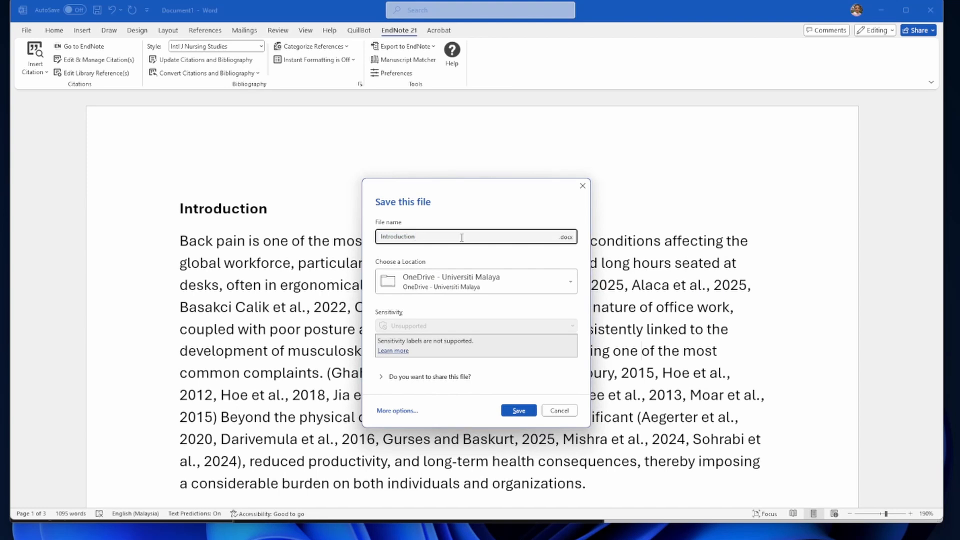
{"action": "type", "text": "-EndNOte"}
{"action": "key", "text": "BackSpace"}
{"action": "key", "text": "BackSpace"}
{"action": "key", "text": "BackSpace"}
{"action": "type", "text": "ote"}
{"action": "left_click", "coordinate": [571, 288]}
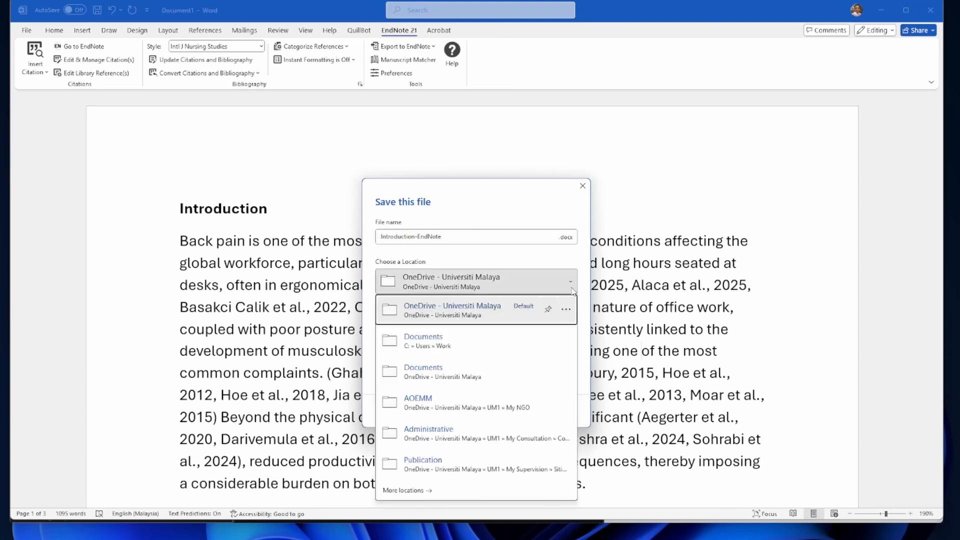
{"action": "left_click", "coordinate": [515, 345]}
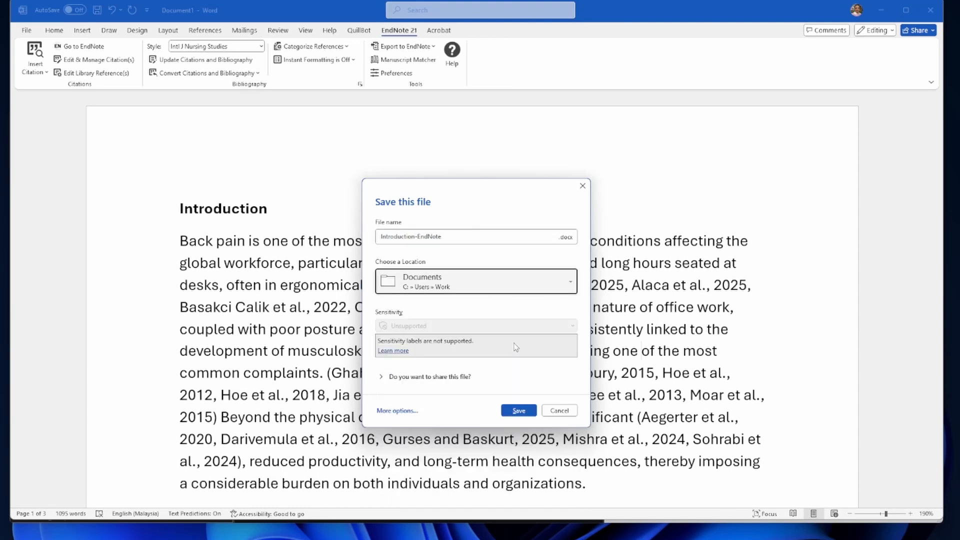
{"action": "left_click", "coordinate": [520, 411]}
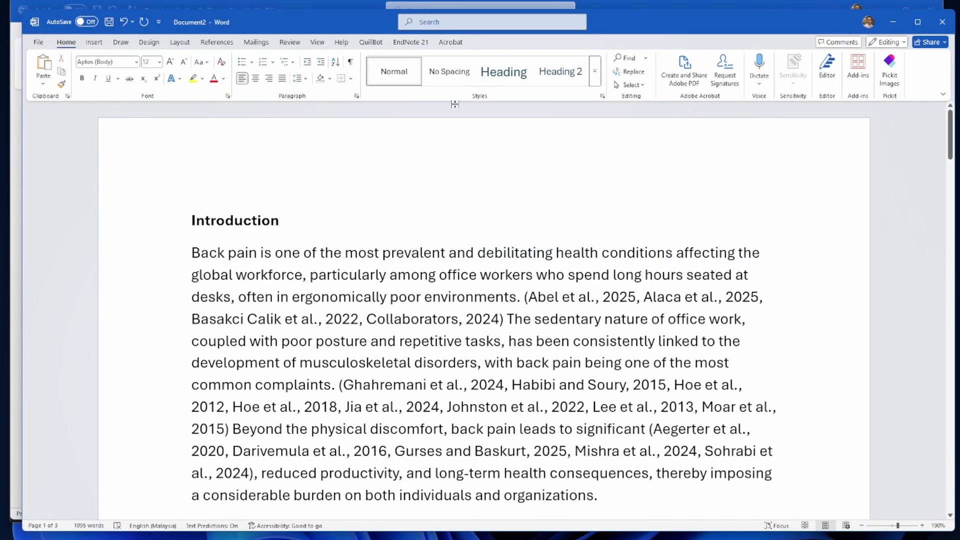
Examine the first citation group in the plain-text copy, selecting its text to check whether it still behaves as a field.
{"action": "left_click_drag", "start_coordinate": [665, 28], "coordinate": [630, 29]}
{"action": "left_click_drag", "start_coordinate": [513, 300], "coordinate": [549, 334]}
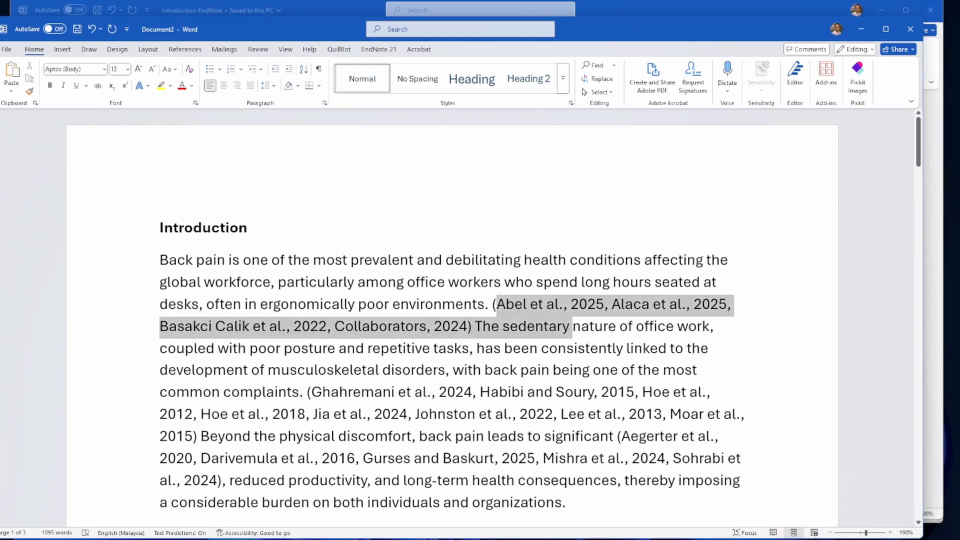
{"action": "left_click", "coordinate": [548, 334]}
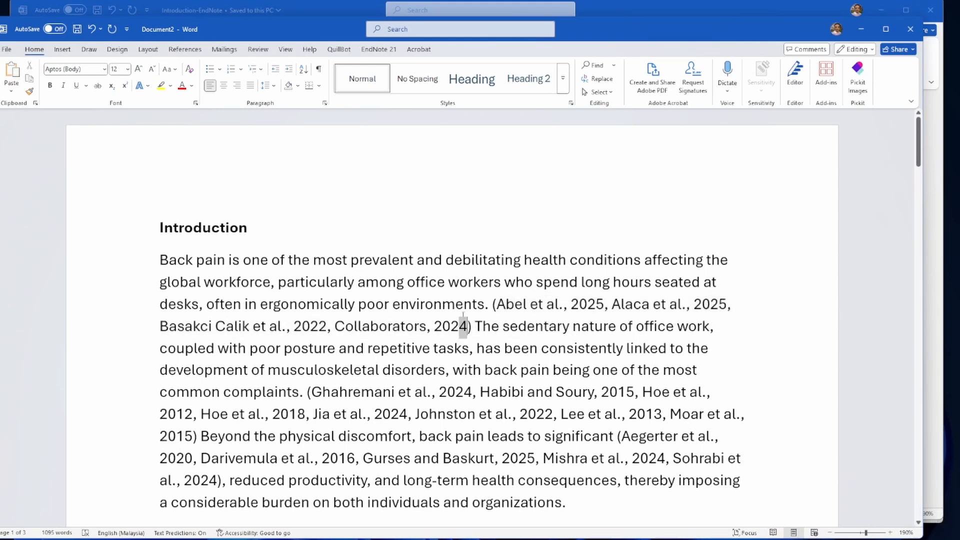
{"action": "mouse_move", "coordinate": [466, 326]}
{"action": "left_mouse_down"}
{"action": "mouse_move", "coordinate": [497, 305]}
{"action": "mouse_move", "coordinate": [476, 345]}
{"action": "mouse_move", "coordinate": [471, 327]}
{"action": "left_mouse_up"}
{"action": "left_click", "coordinate": [497, 305]}
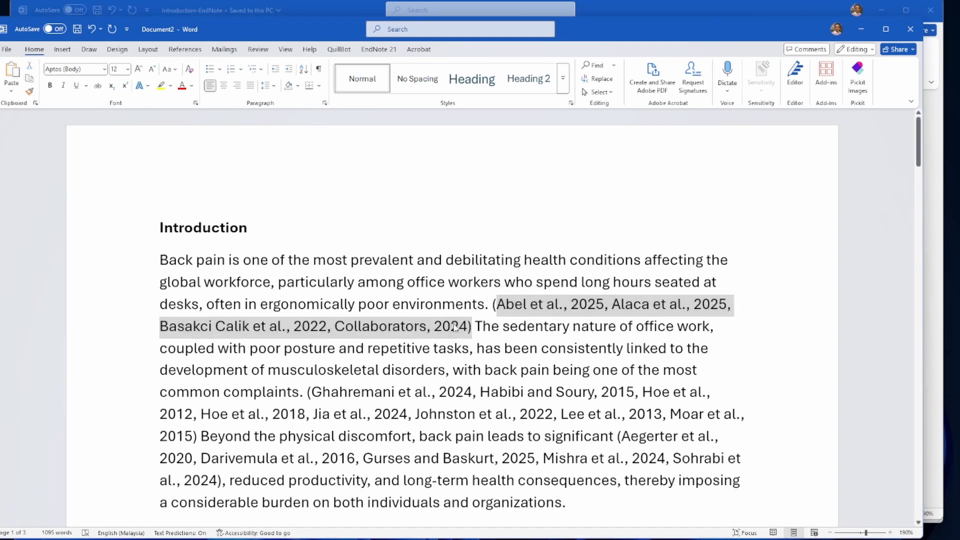
{"action": "double_click", "coordinate": [454, 326]}
{"action": "triple_click", "coordinate": [454, 326]}
{"action": "left_click", "coordinate": [426, 326]}
{"action": "scroll", "coordinate": [521, 324], "scroll_direction": "down", "scroll_amount": 2}
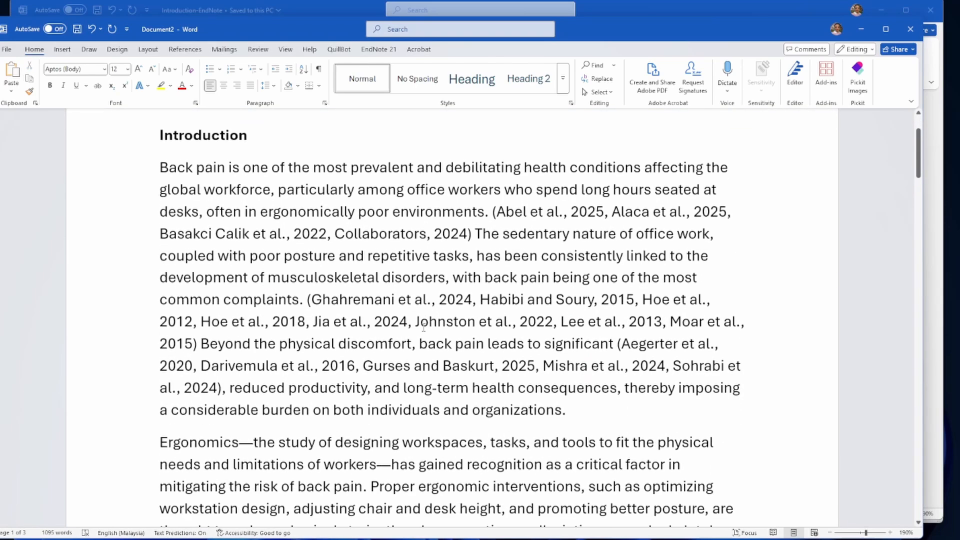
{"action": "scroll", "coordinate": [521, 324], "scroll_direction": "up", "scroll_amount": 5}
{"action": "triple_click", "coordinate": [537, 210]}
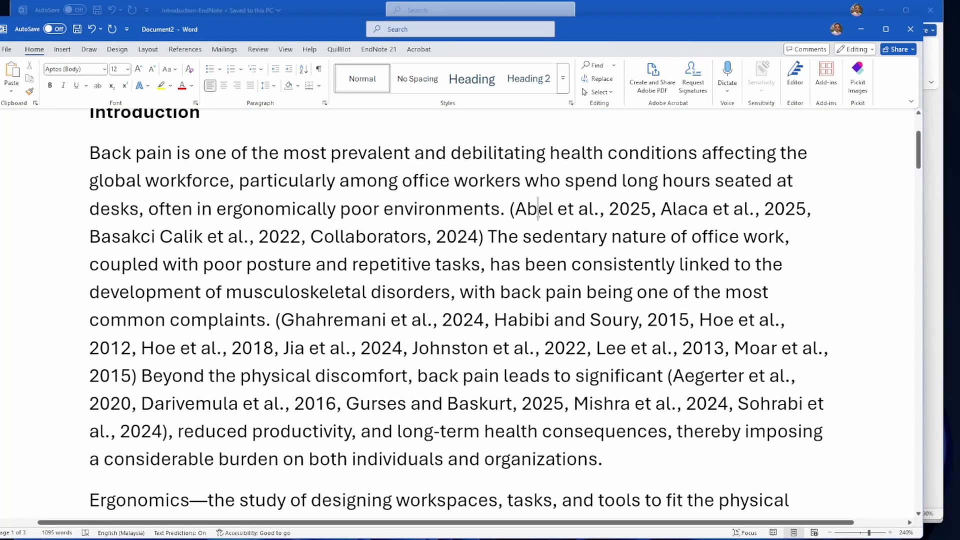
Switch to the Introduction-EndNote document and try deleting the first reference directly from the first citation group.
{"action": "left_click", "coordinate": [279, 9]}
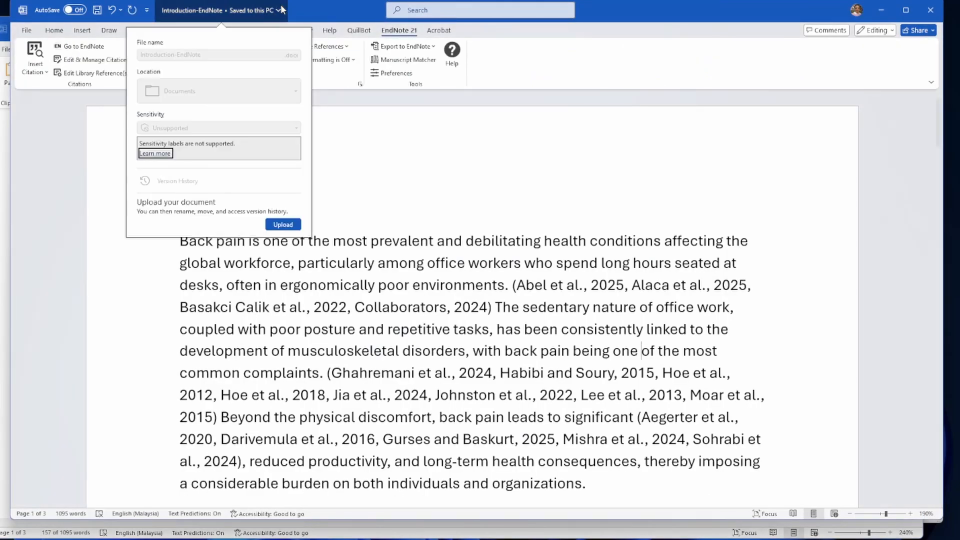
{"action": "left_click", "coordinate": [542, 279]}
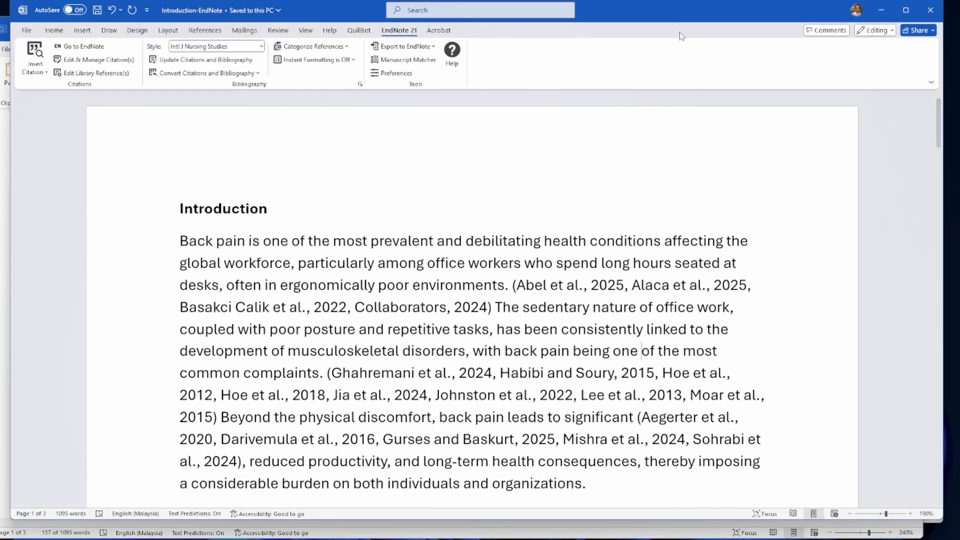
{"action": "left_click_drag", "start_coordinate": [676, 19], "coordinate": [668, 28]}
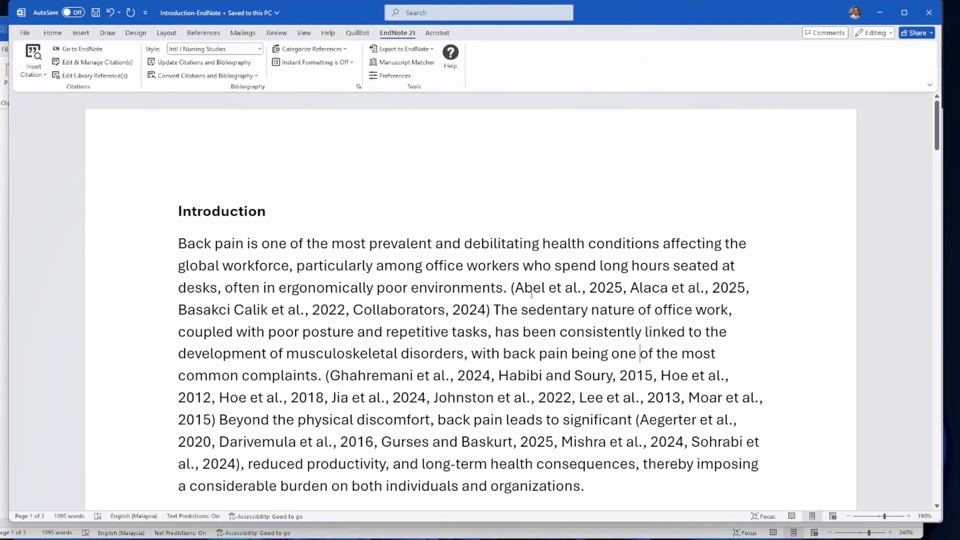
{"action": "left_click", "coordinate": [525, 290]}
{"action": "left_click_drag", "start_coordinate": [525, 292], "coordinate": [621, 299]}
{"action": "key", "text": "Delete"}
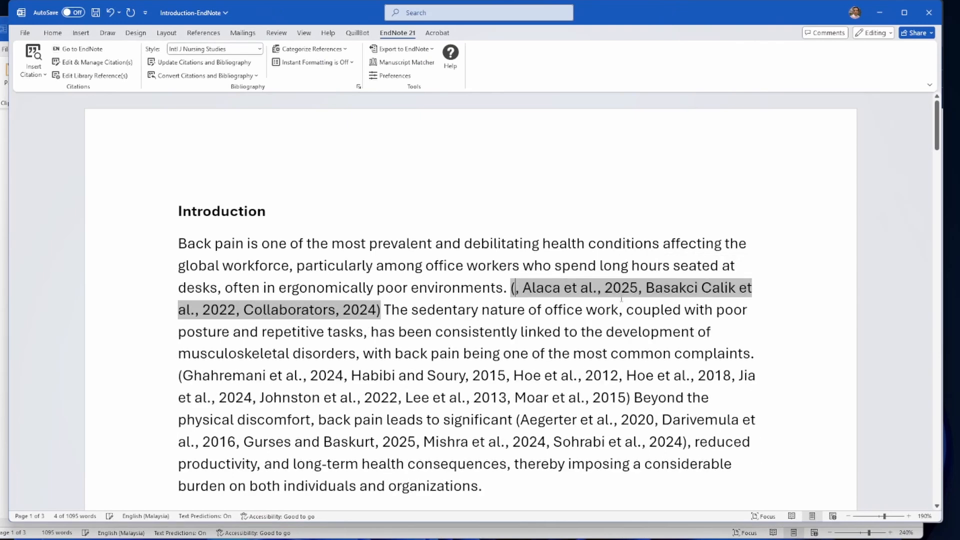
{"action": "key", "text": "Delete"}
{"action": "key", "text": "Delete"}
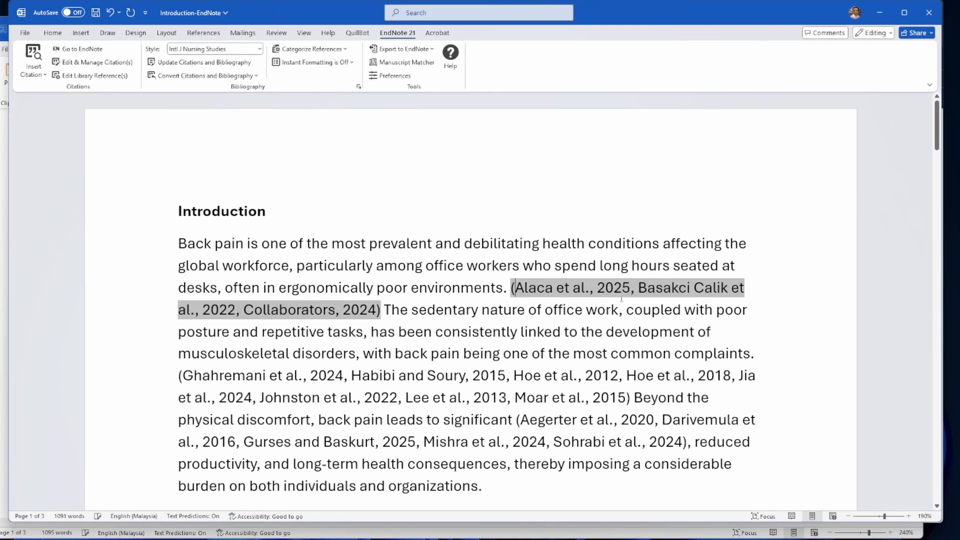
{"action": "left_click", "coordinate": [470, 323]}
{"action": "triple_click", "coordinate": [386, 320]}
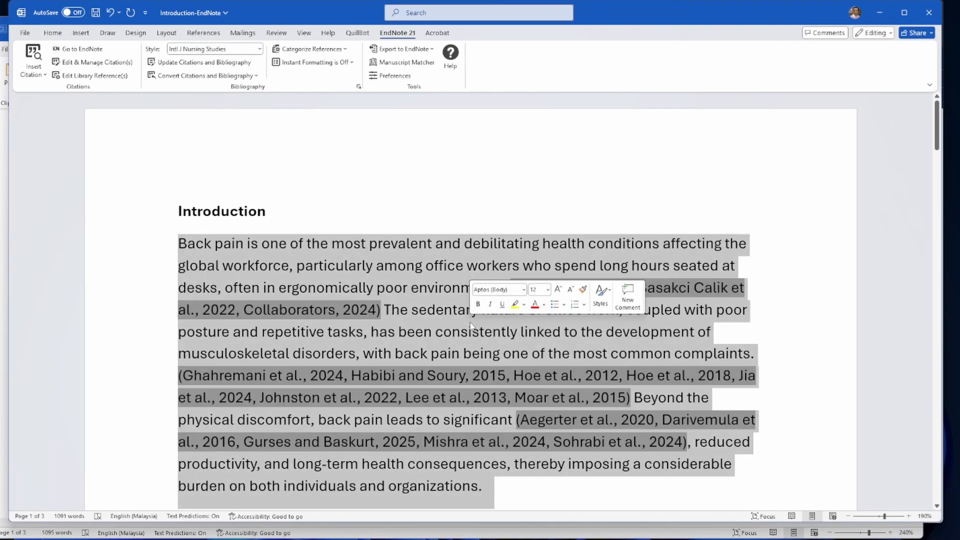
{"action": "left_click", "coordinate": [386, 321]}
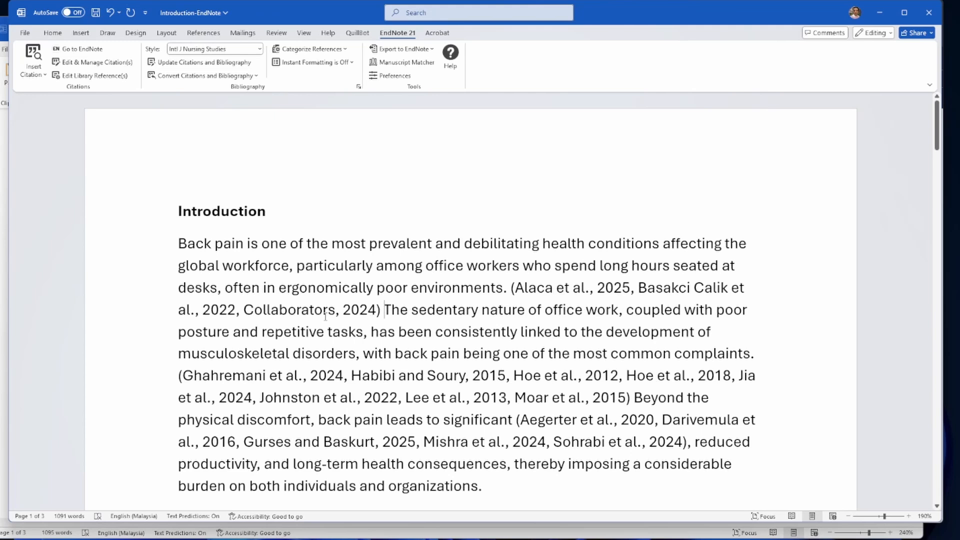
Try deleting the last reference from the first citation group, and update the citations and bibliography.
{"action": "left_click_drag", "start_coordinate": [378, 310], "coordinate": [248, 313]}
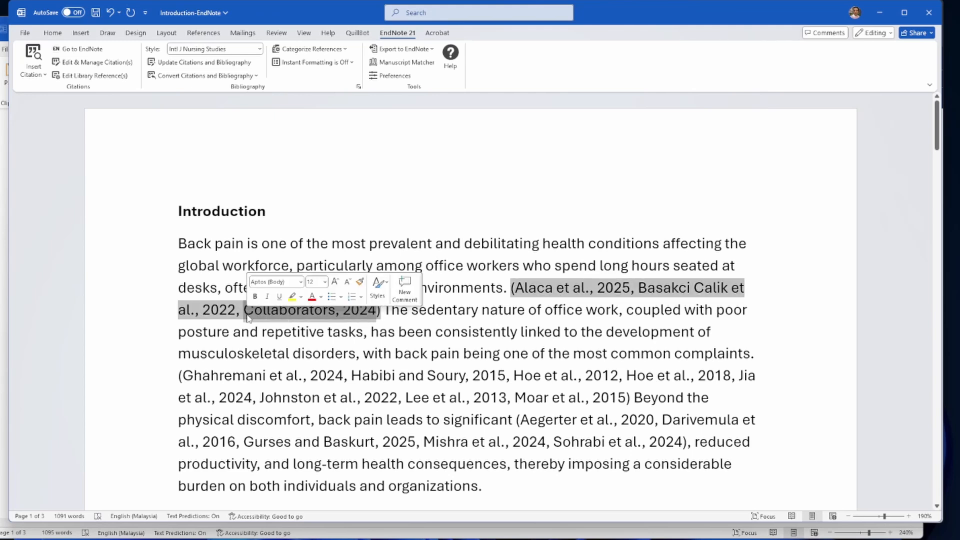
{"action": "key", "text": "BackSpace"}
{"action": "key", "text": "BackSpace"}
{"action": "key", "text": "Return"}
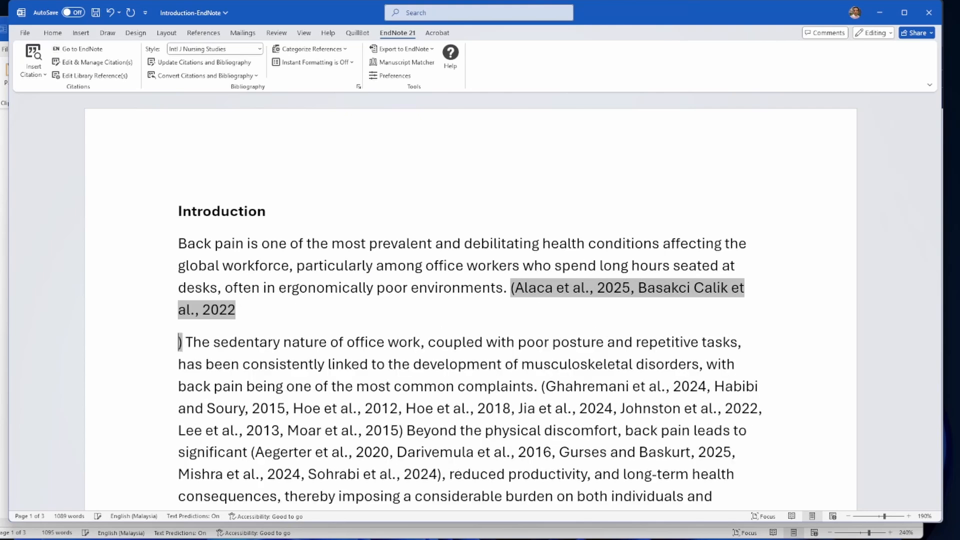
{"action": "left_click", "coordinate": [308, 289]}
{"action": "left_click", "coordinate": [198, 63]}
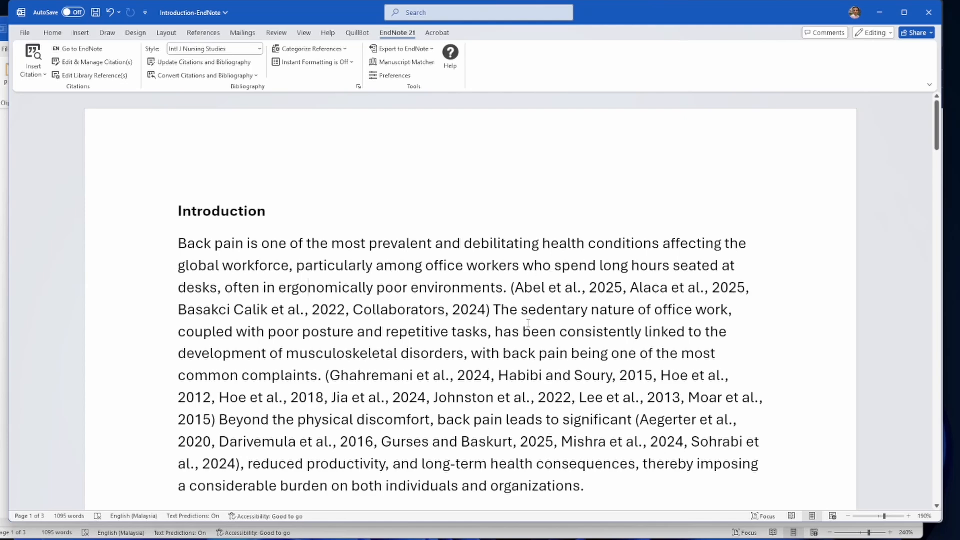
Switch to the plain-text Document2 and delete the first reference with its comma from the first citation group.
{"action": "left_click", "coordinate": [2, 173]}
{"action": "left_click_drag", "start_coordinate": [333, 26], "coordinate": [353, 18]}
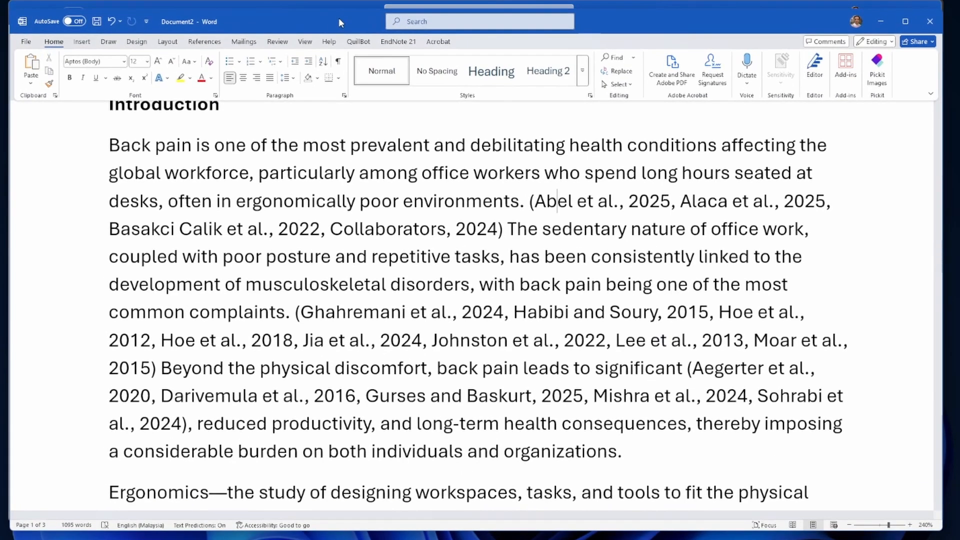
{"action": "left_click_drag", "start_coordinate": [534, 201], "coordinate": [679, 214]}
{"action": "key", "text": "Delete"}
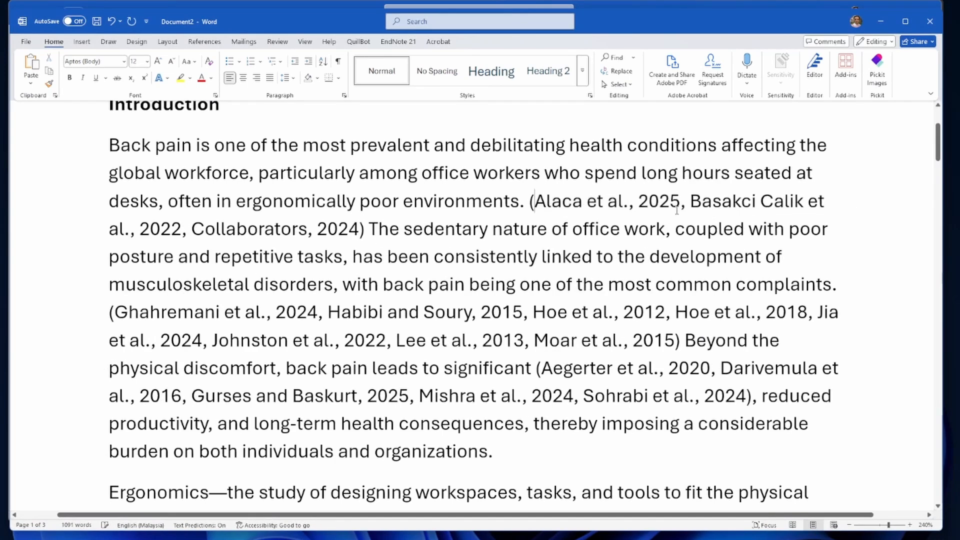
{"action": "left_click", "coordinate": [644, 312]}
{"action": "double_click", "coordinate": [592, 283]}
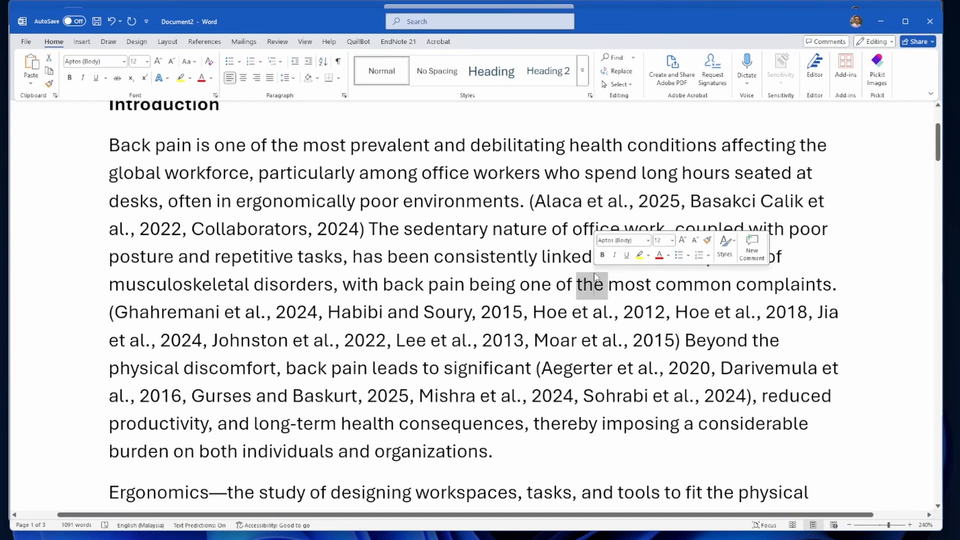
Delete the leading 2025 reference remaining in Document2's first citation group and run the citation and bibliography update.
{"action": "left_click", "coordinate": [398, 43]}
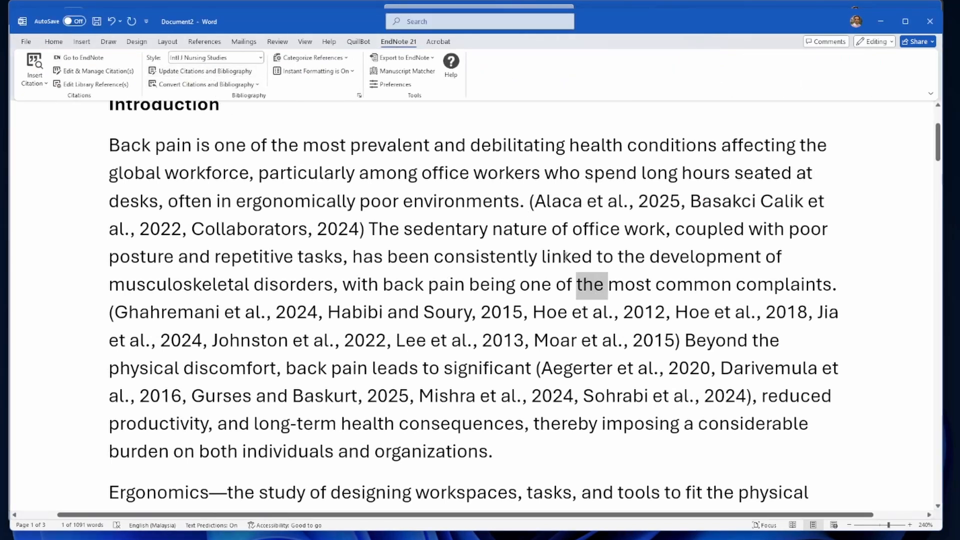
{"action": "left_click", "coordinate": [571, 250]}
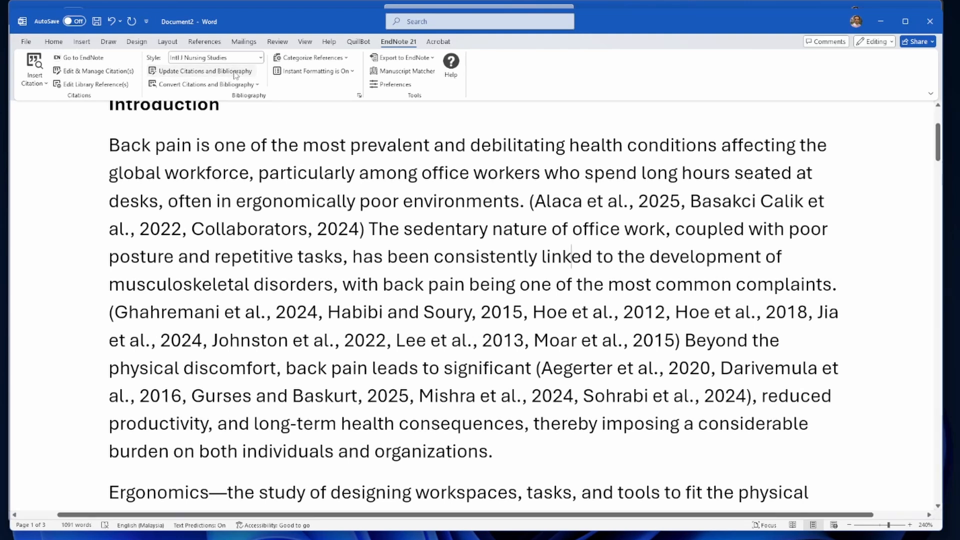
{"action": "left_click", "coordinate": [649, 201]}
{"action": "left_click_drag", "start_coordinate": [690, 201], "coordinate": [535, 201]}
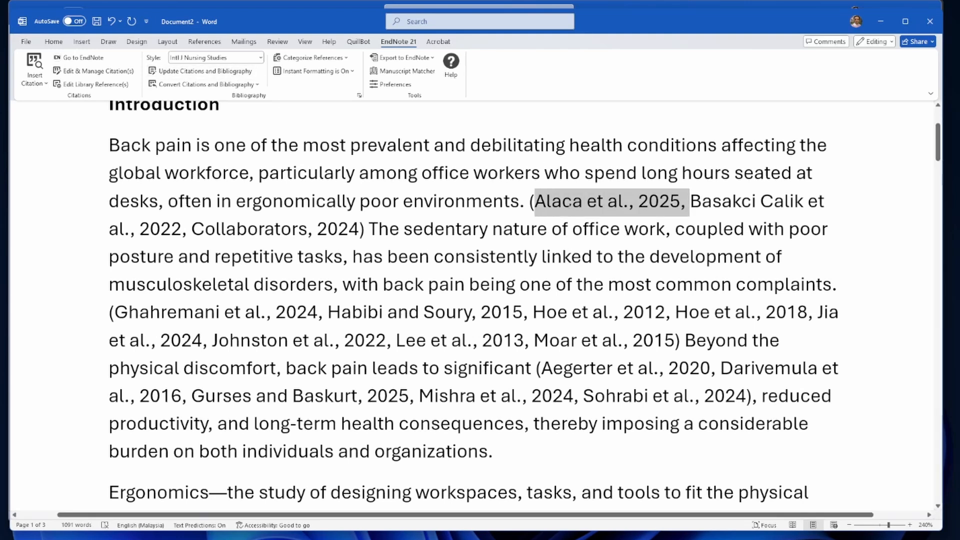
{"action": "key", "text": "BackSpace"}
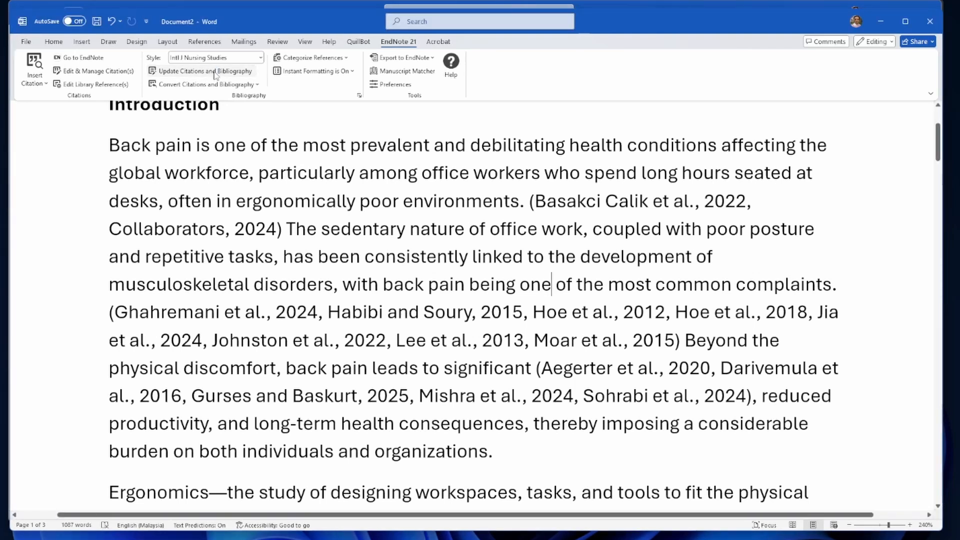
{"action": "left_click", "coordinate": [240, 72]}
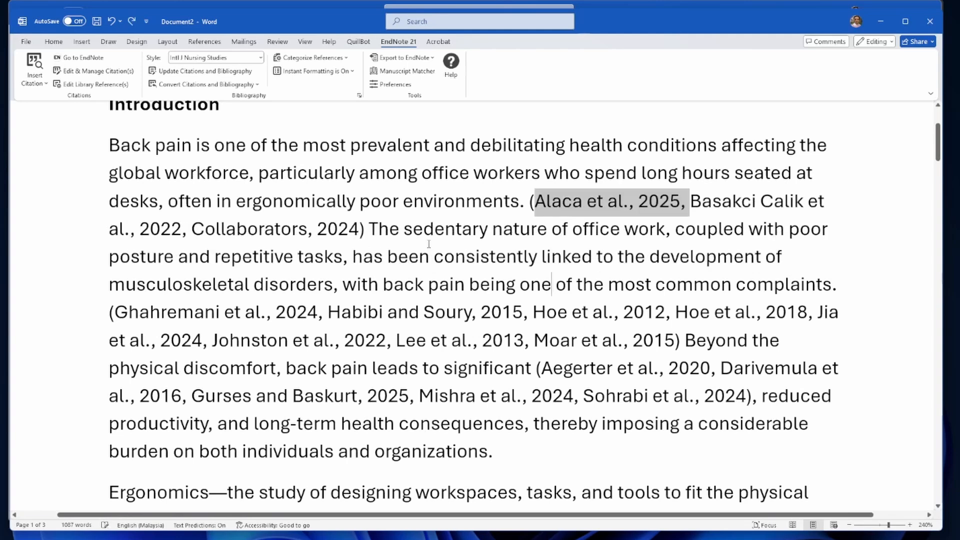
Undo the reference deletions in Document2, then start closing the document and cancel the save prompt.
{"action": "left_click", "coordinate": [595, 312]}
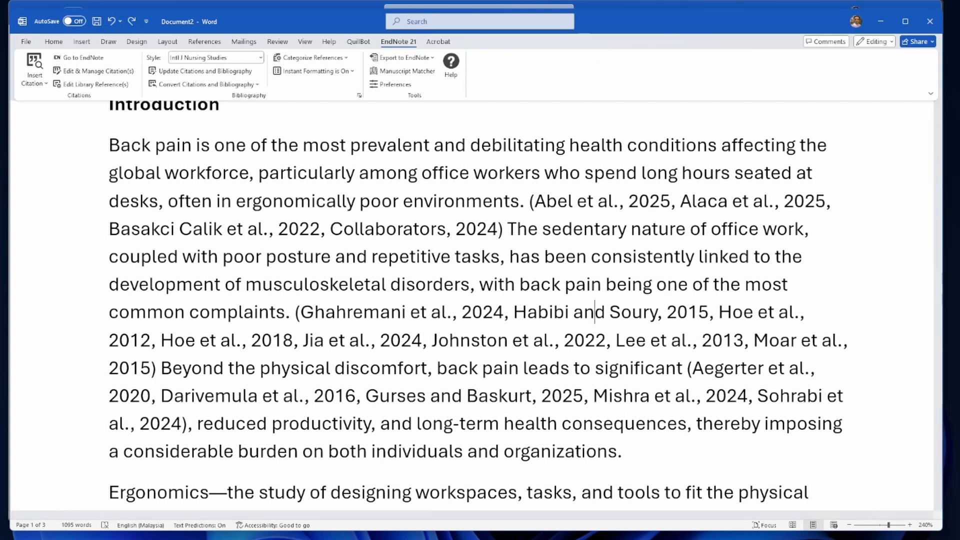
{"action": "left_click", "coordinate": [927, 27]}
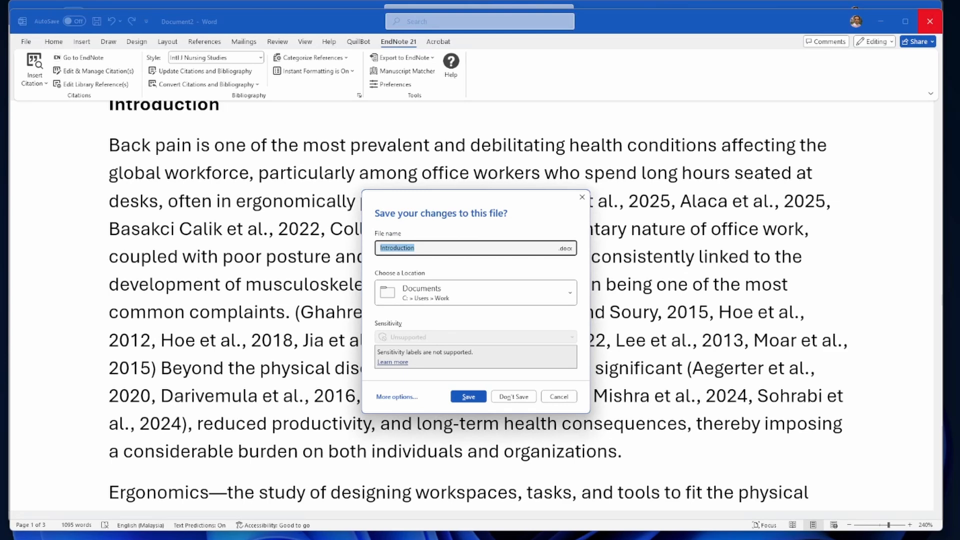
{"action": "left_click", "coordinate": [582, 197]}
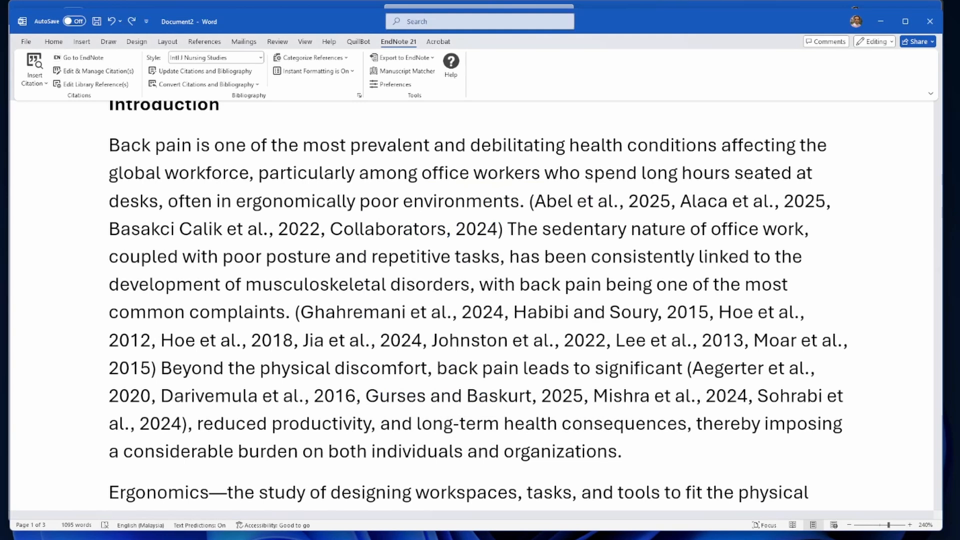